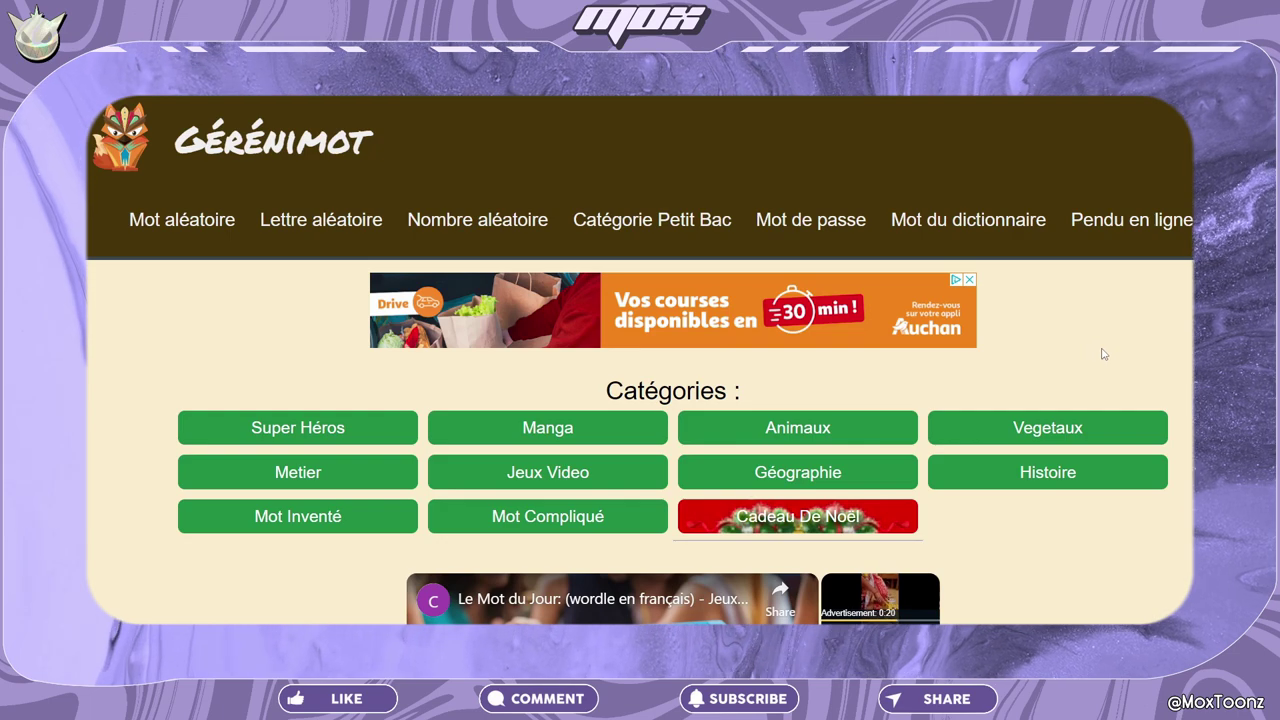
- Look over the random word generator's categories and open the Vegetaux category
scroll(1000, 480, "down", 5)
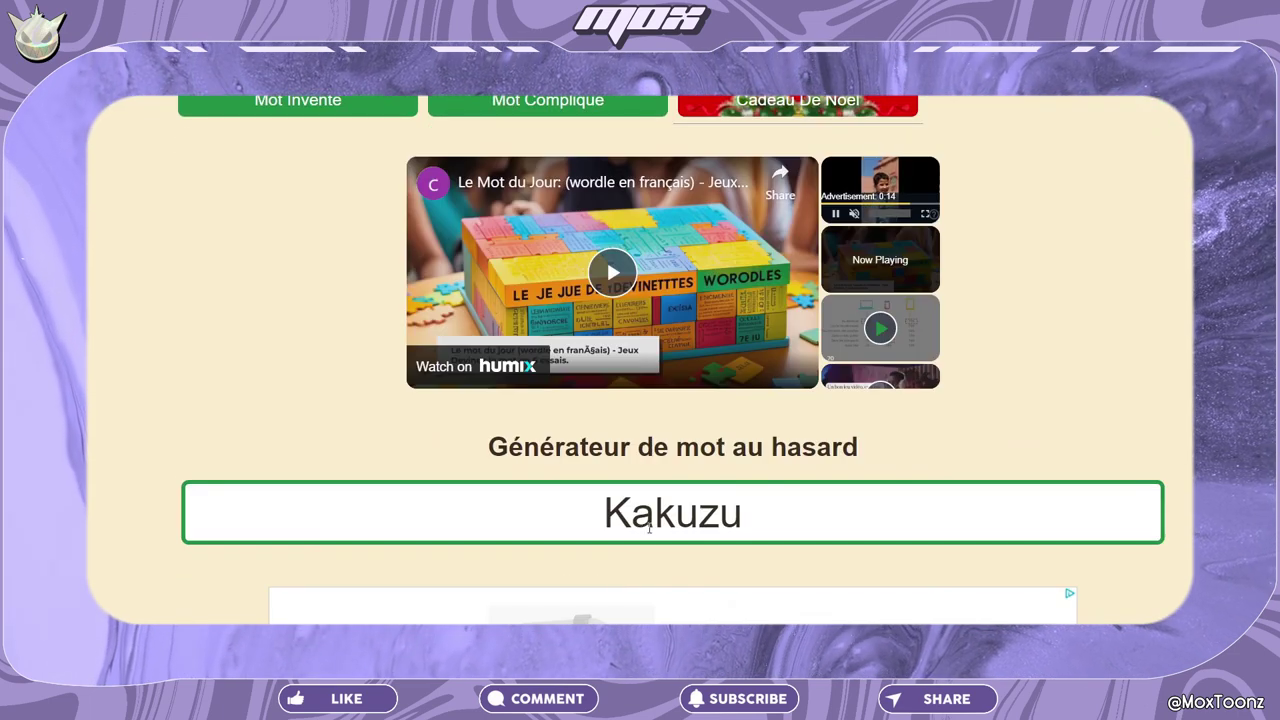
scroll(786, 452, "up", 5)
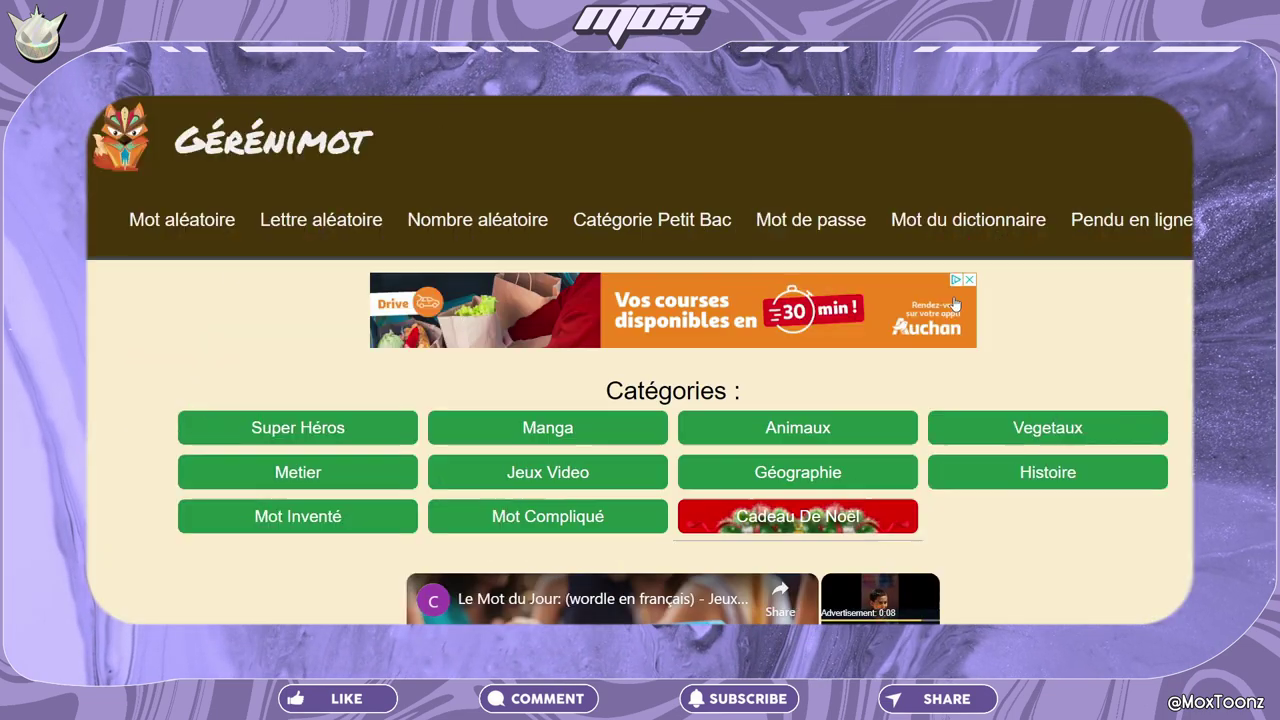
scroll(1100, 383, "down", 1)
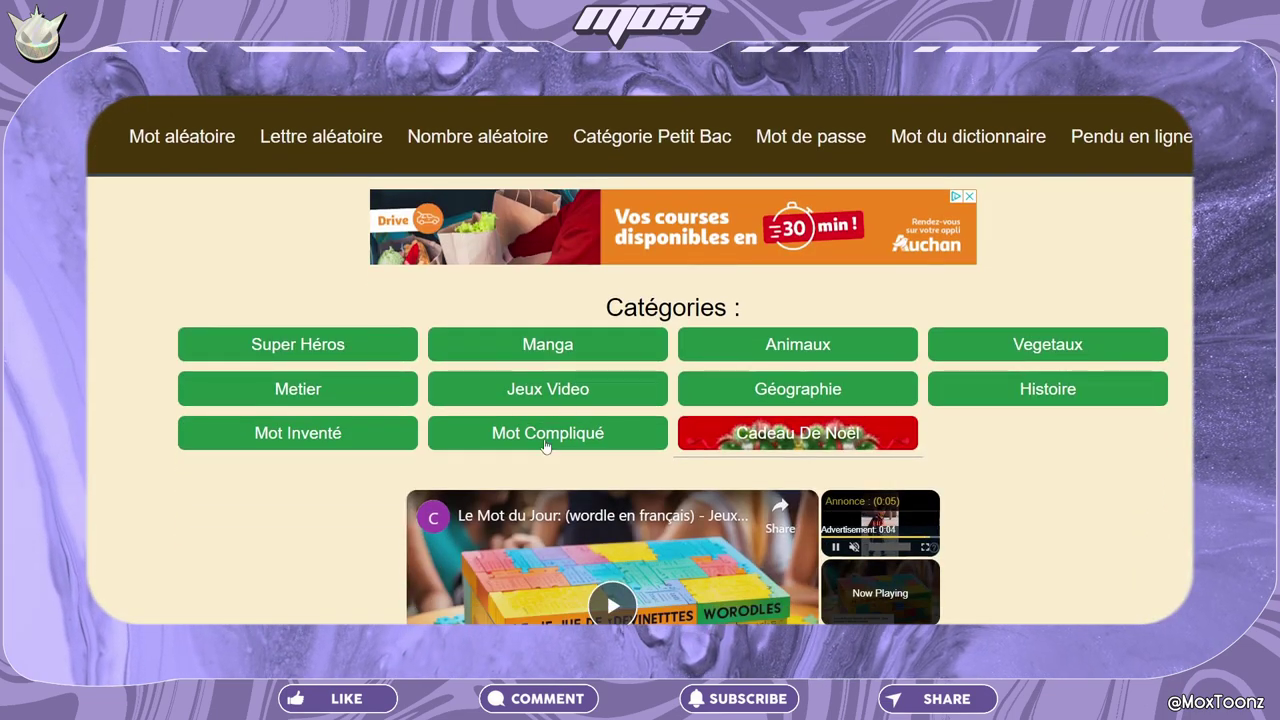
scroll(806, 432, "up", 1)
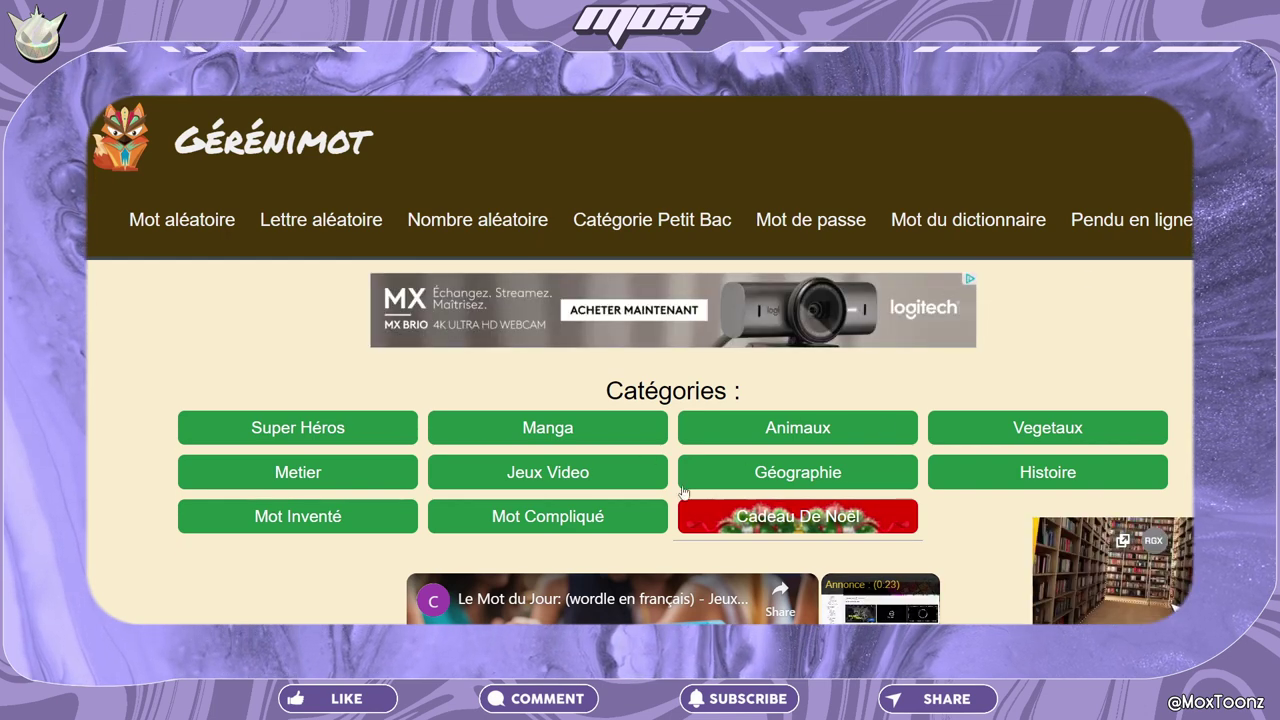
left_click(1055, 427)
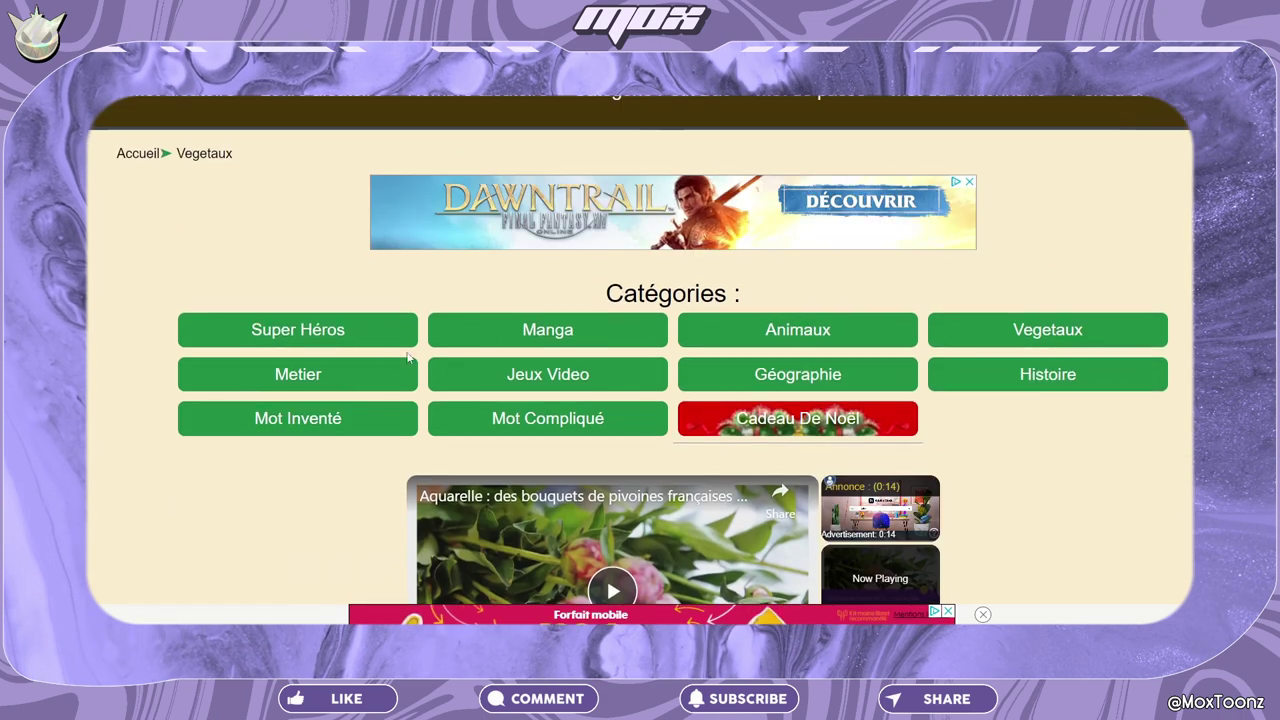
- Get a random word from the Mot Compliqué category and open the Animaux category for a second word
left_click(589, 417)
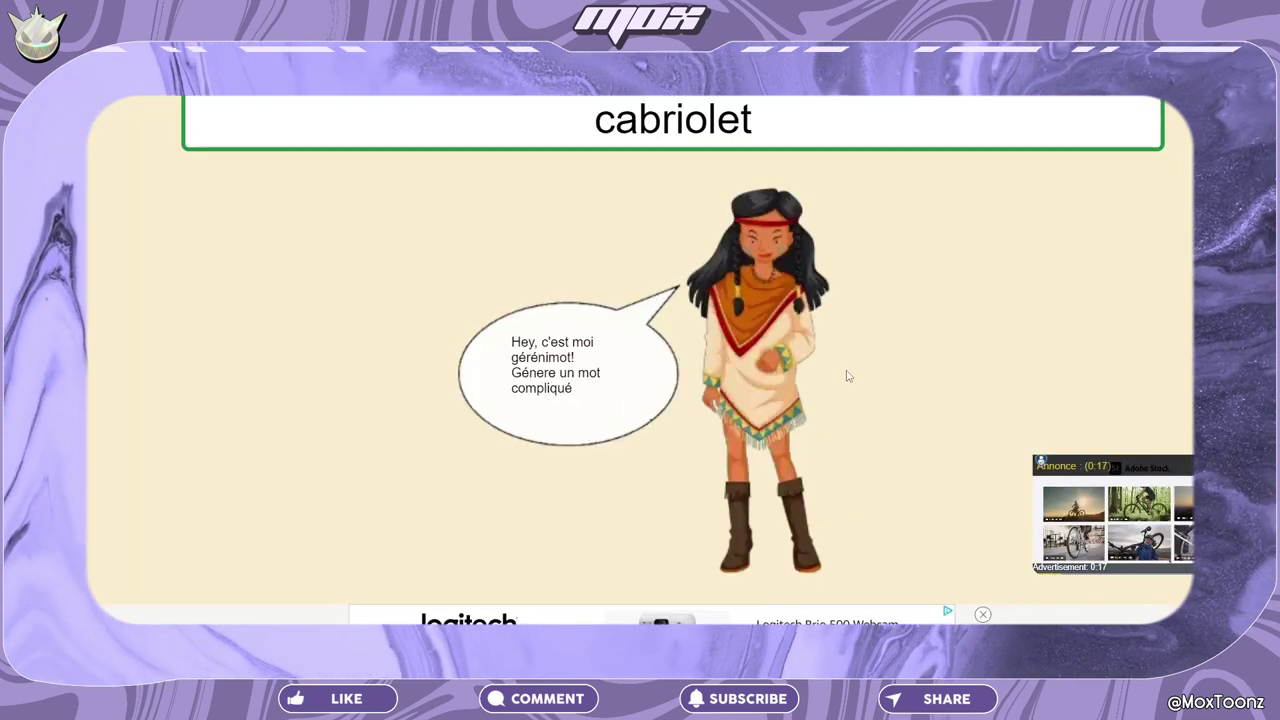
scroll(846, 376, "up", 3)
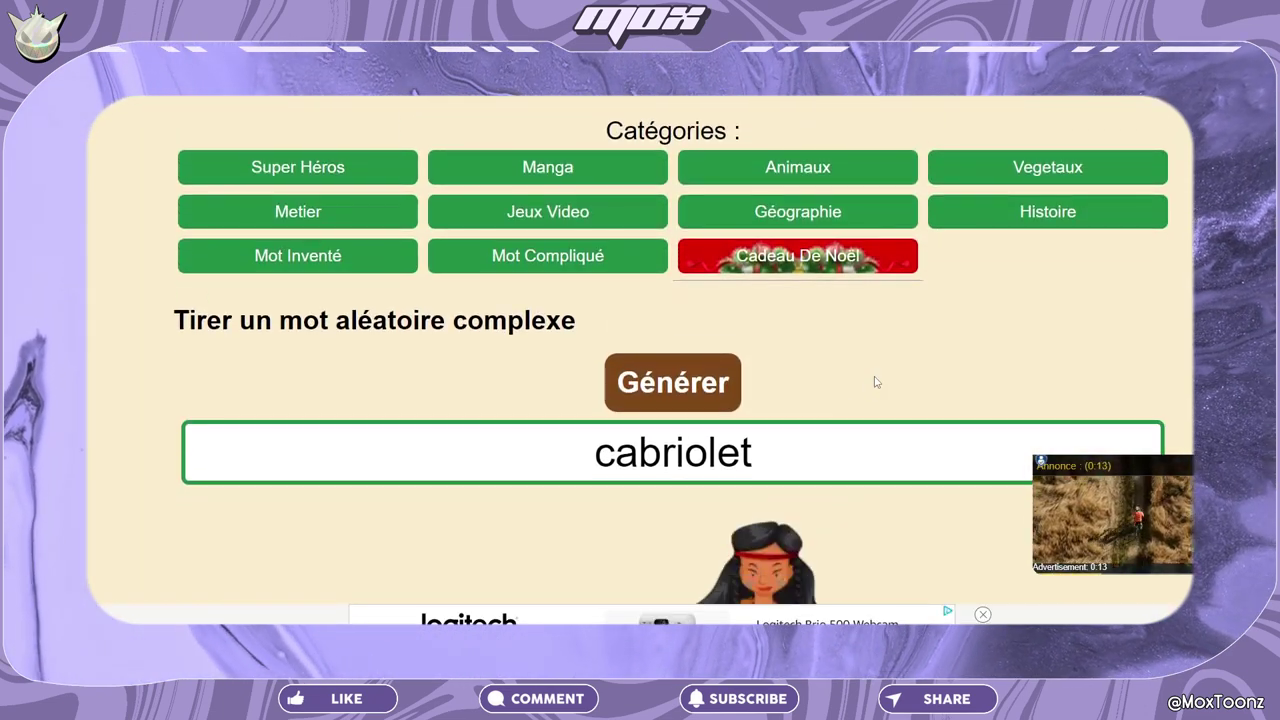
left_click(772, 173)
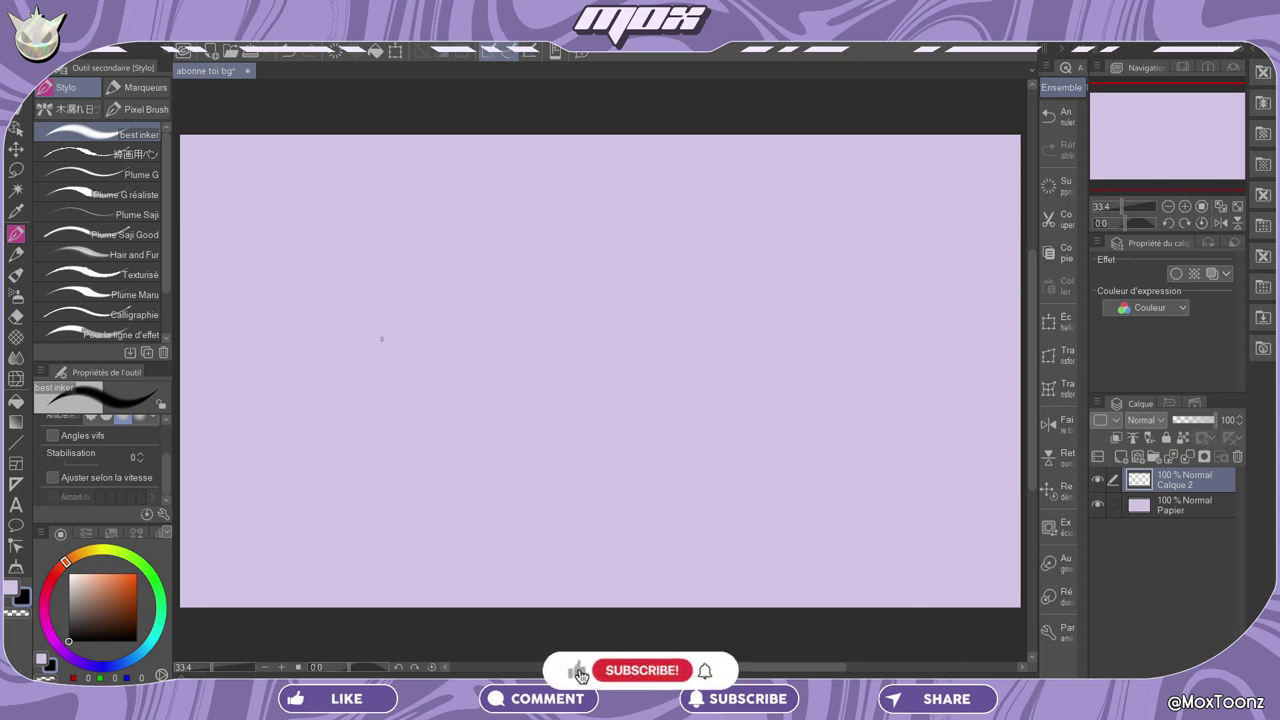
- Sketch the rounded front hood of a car in the lower-left part of the canvas with the mechanical pencil
key("p")
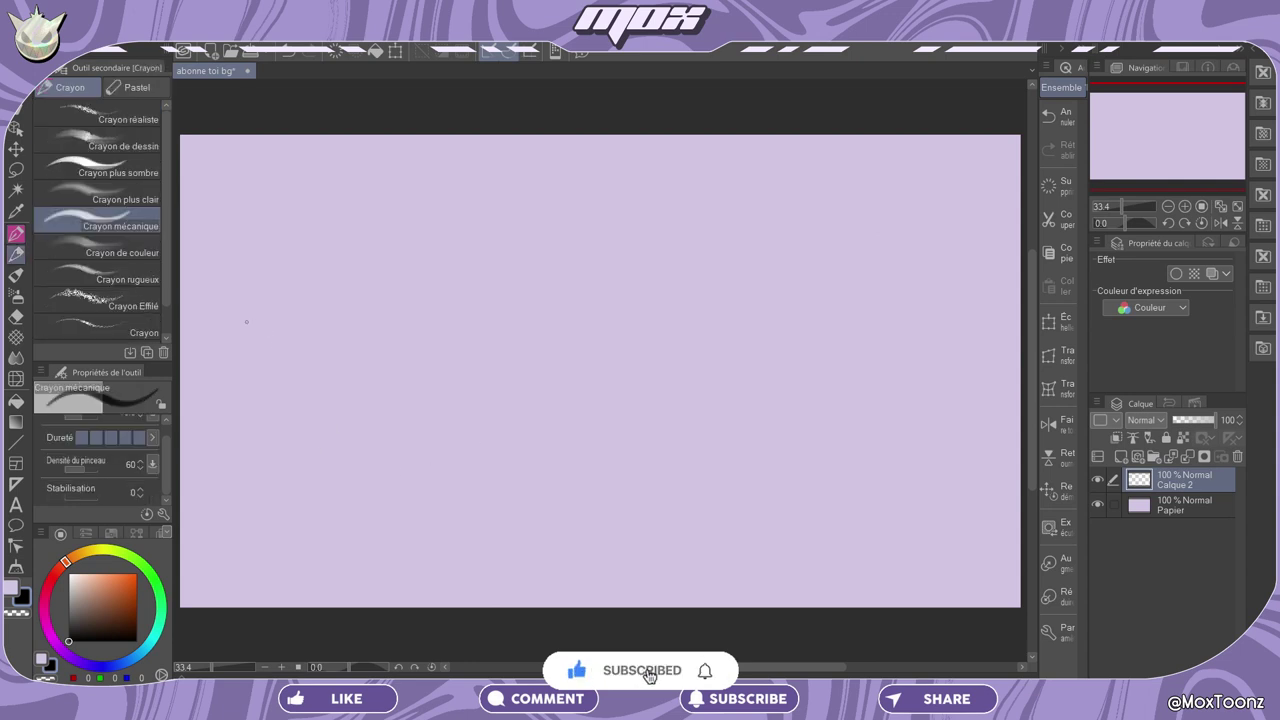
left_click_drag(280, 452, 455, 345)
left_click_drag(278, 460, 436, 459)
mouse_move(348, 341)
left_mouse_down()
mouse_move(456, 345)
mouse_move(484, 420)
left_mouse_up()
left_click_drag(420, 338, 486, 414)
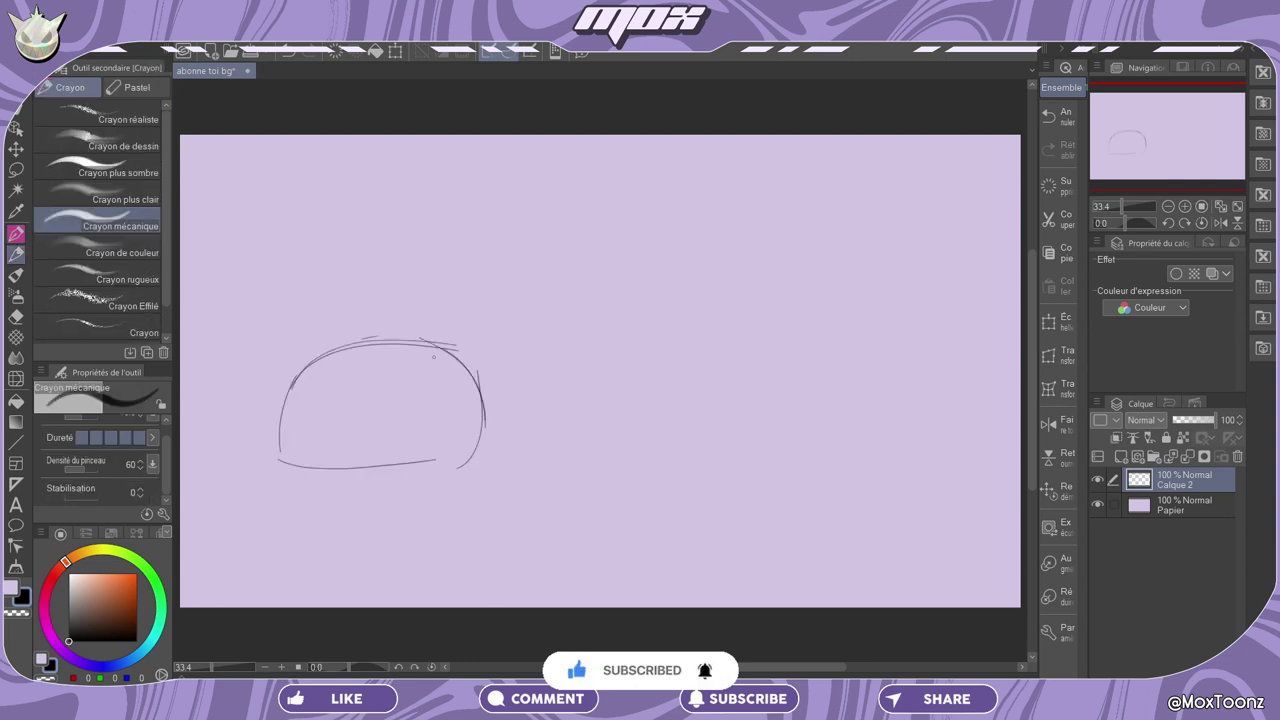
- Sketch the slanted windshield frame rising from the back of the hood, with doubled lines along its top and side pillar
mouse_move(420, 340)
left_mouse_down()
mouse_move(518, 372)
mouse_move(470, 272)
mouse_move(558, 278)
left_mouse_up()
left_click_drag(562, 290, 540, 345)
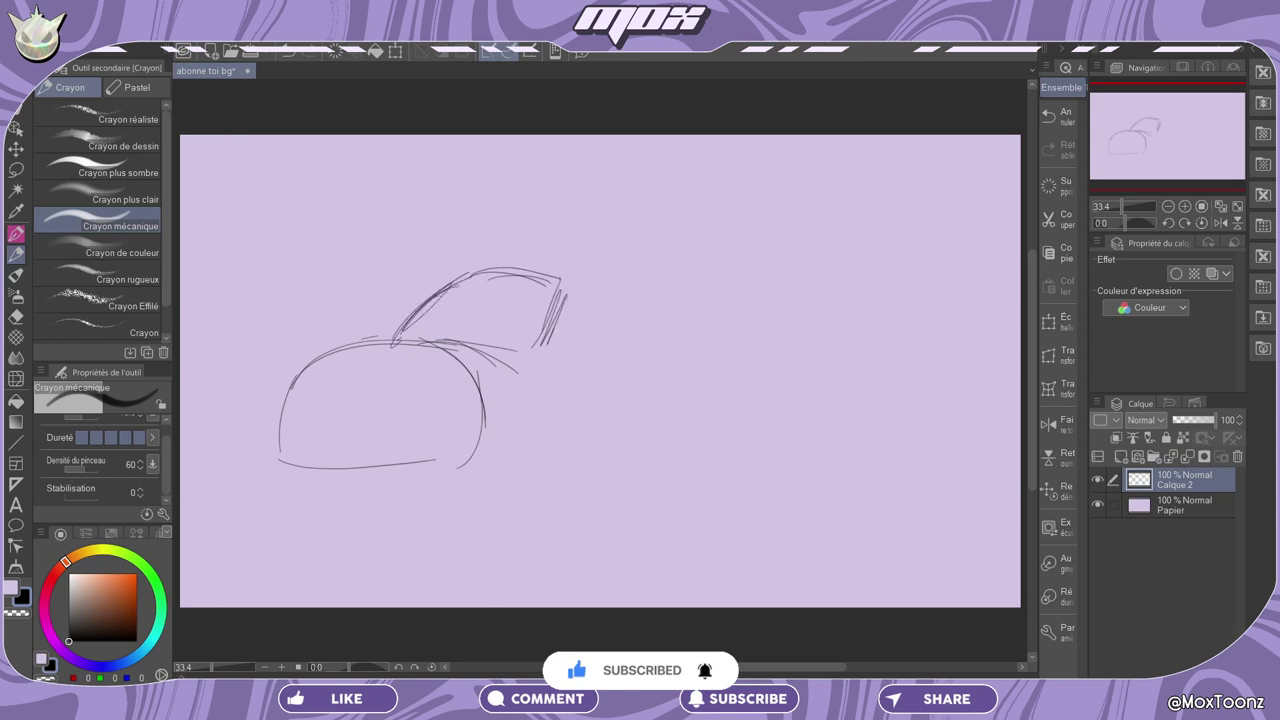
left_click_drag(440, 285, 552, 280)
left_click_drag(564, 292, 548, 330)
- Draw a mouth-shaped grille along the bottom of the hood and fill it with bold licence plate lettering
mouse_move(335, 345)
left_mouse_down()
mouse_move(278, 462)
mouse_move(336, 472)
mouse_move(436, 446)
left_mouse_up()
left_click_drag(312, 474, 414, 464)
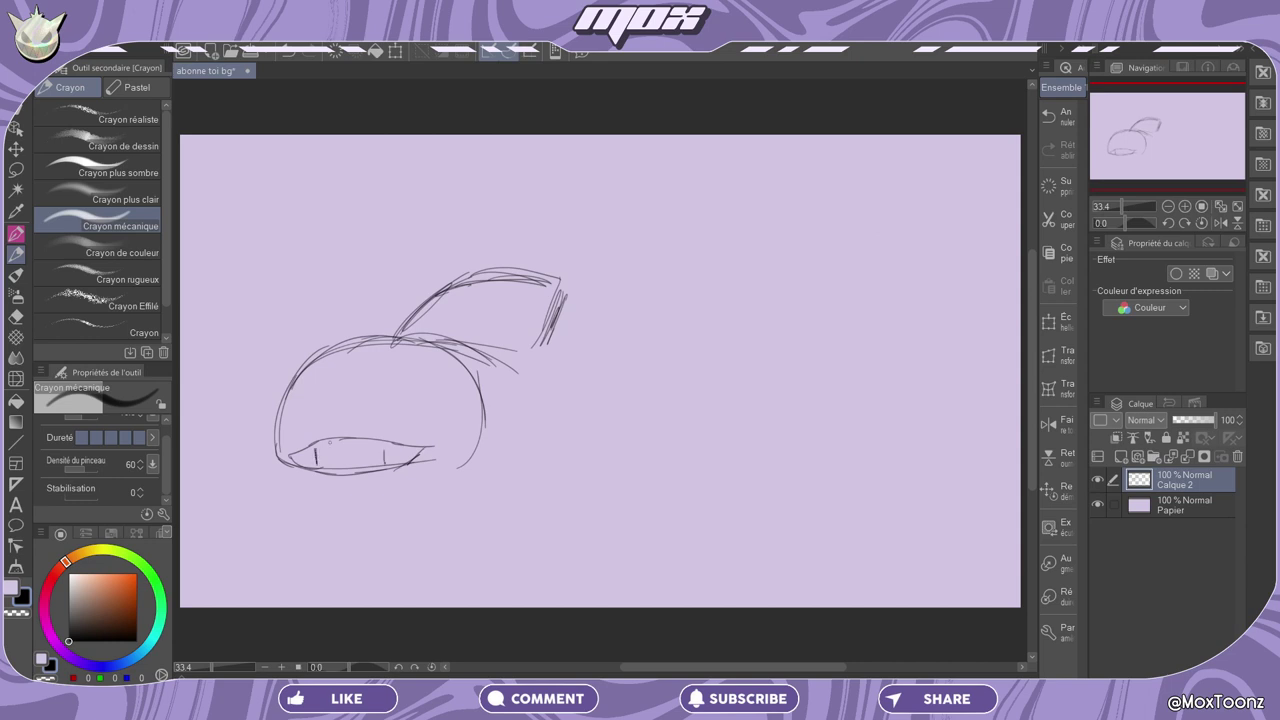
mouse_move(312, 447)
left_mouse_down()
mouse_move(382, 441)
mouse_move(328, 467)
left_mouse_up()
mouse_move(334, 450)
left_mouse_down()
mouse_move(334, 466)
mouse_move(367, 466)
left_mouse_up()
left_click_drag(378, 448, 373, 467)
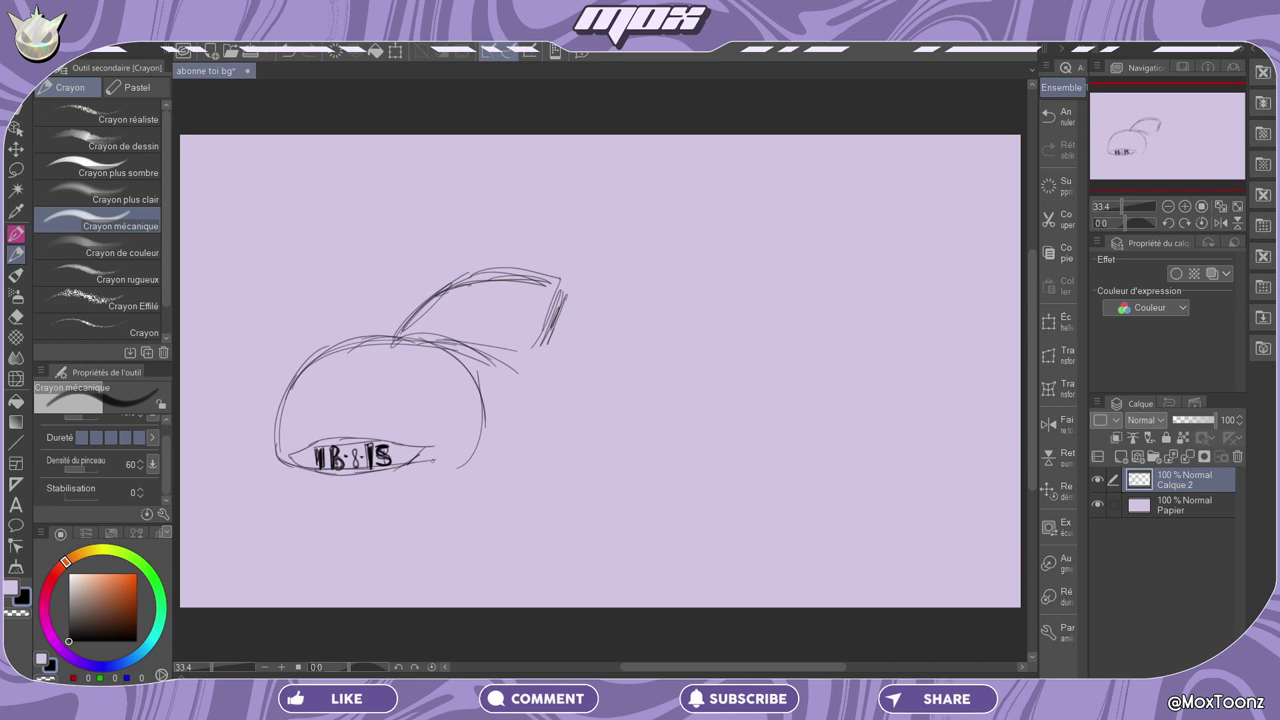
- Add two round headlights topped by curved horn shapes and rough in the front wheels under the hood
mouse_move(418, 366)
left_mouse_down()
mouse_move(424, 404)
mouse_move(430, 369)
left_mouse_up()
left_click_drag(286, 376, 302, 394)
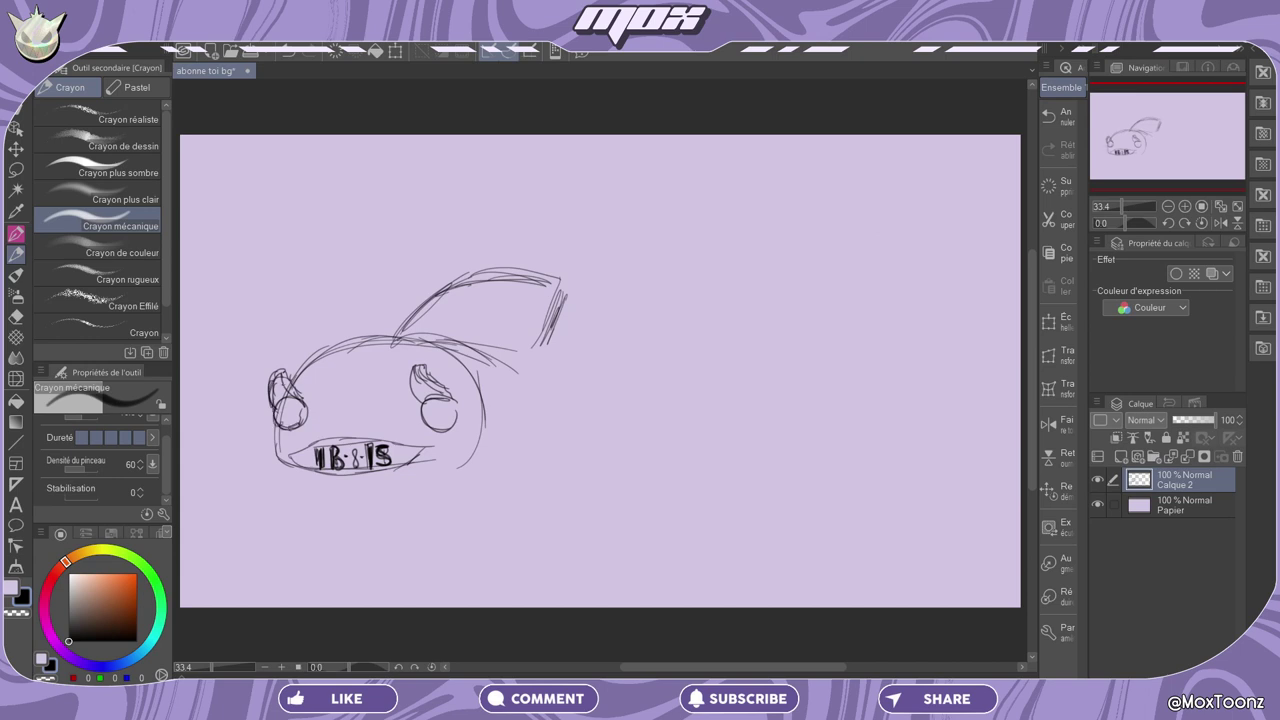
mouse_move(294, 476)
left_mouse_down()
mouse_move(346, 484)
mouse_move(300, 478)
mouse_move(304, 492)
mouse_move(346, 494)
left_mouse_up()
mouse_move(482, 468)
left_mouse_down()
mouse_move(440, 488)
mouse_move(484, 470)
mouse_move(512, 498)
left_mouse_up()
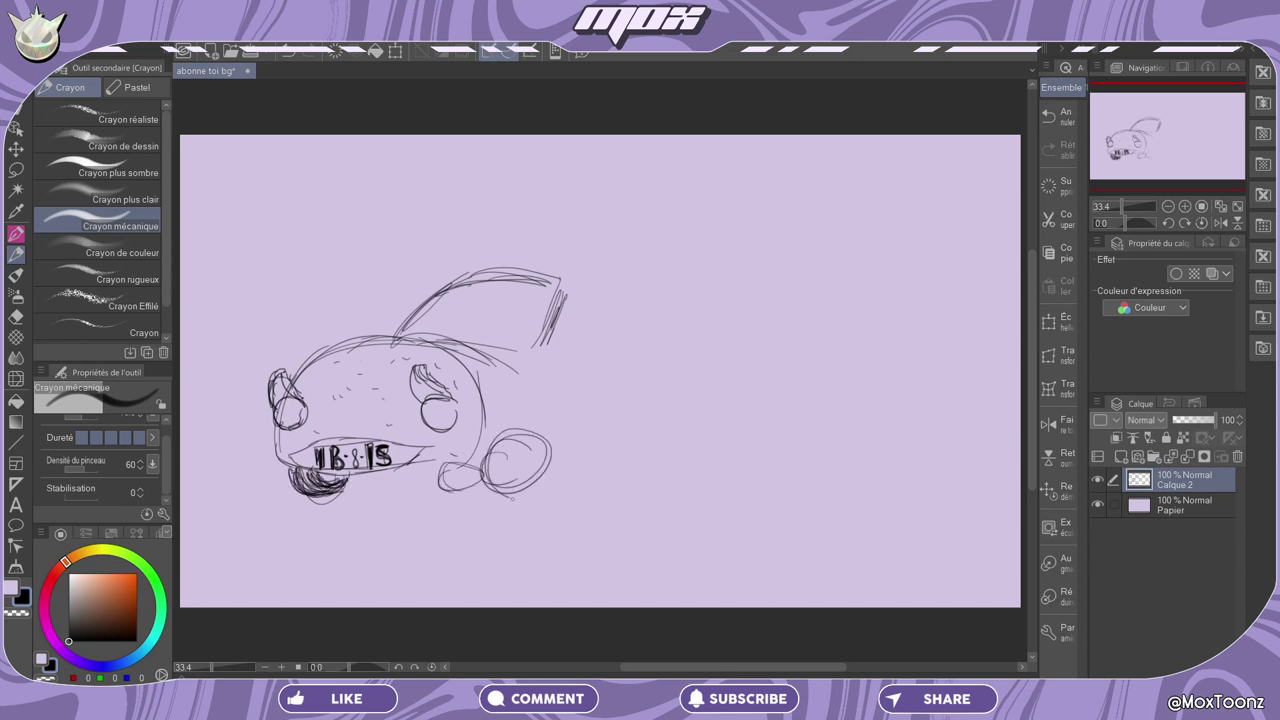
- Undo the last strokes of the near front wheel and redraw it with a round rim and a thick shaded tyre
left_click(1062, 119)
left_click(1062, 119)
left_click(1062, 119)
left_click(1062, 119)
left_click_drag(540, 445, 500, 490)
left_click_drag(446, 460, 496, 496)
mouse_move(450, 470)
left_mouse_down()
mouse_move(458, 490)
mouse_move(480, 494)
left_mouse_up()
mouse_move(349, 471)
left_mouse_down()
mouse_move(458, 464)
mouse_move(480, 494)
mouse_move(490, 472)
left_mouse_up()
left_click_drag(520, 440, 506, 494)
mouse_move(482, 462)
left_mouse_down()
mouse_move(523, 423)
mouse_move(546, 440)
mouse_move(500, 500)
mouse_move(490, 450)
mouse_move(530, 430)
mouse_move(500, 500)
mouse_move(460, 490)
left_mouse_up()
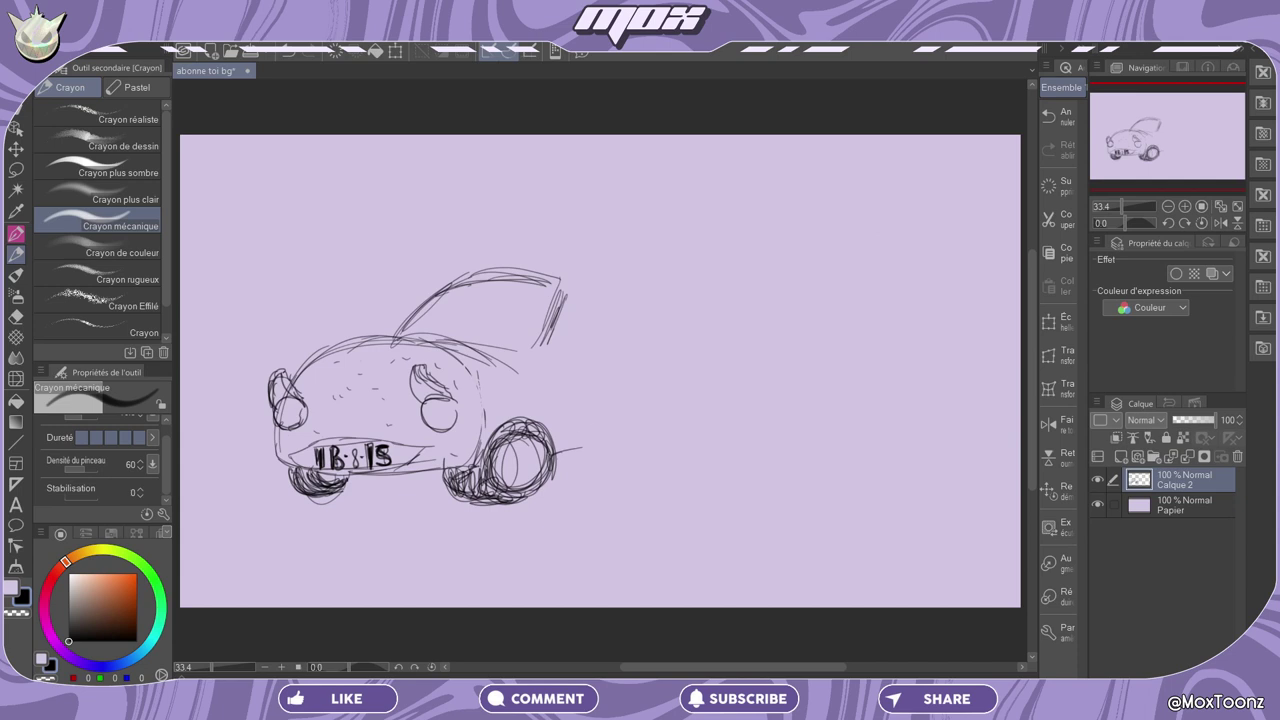
- Sketch the lower side sill, the shaded rear wheel and the car's upper side line curving down around the rear end
mouse_move(582, 448)
left_mouse_down()
mouse_move(662, 432)
mouse_move(672, 412)
mouse_move(676, 452)
mouse_move(700, 402)
mouse_move(676, 452)
mouse_move(648, 460)
mouse_move(700, 410)
mouse_move(670, 420)
mouse_move(664, 446)
mouse_move(700, 432)
left_mouse_up()
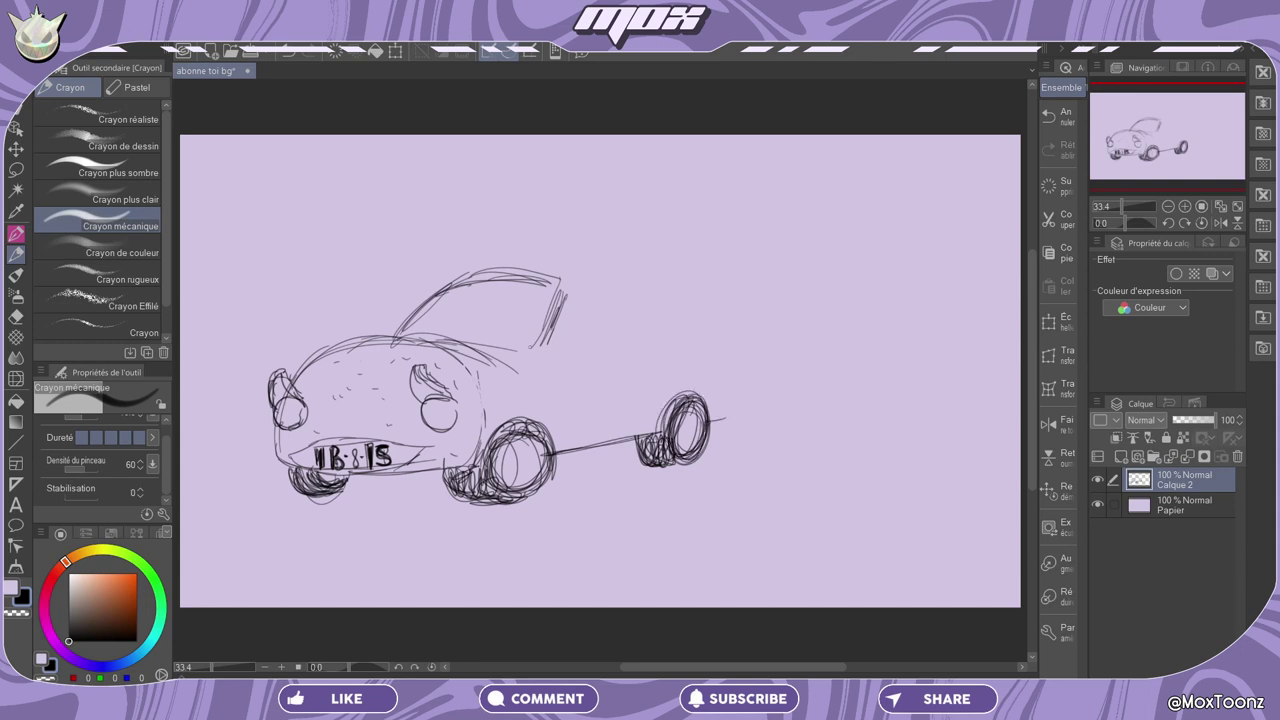
left_click_drag(542, 349, 644, 326)
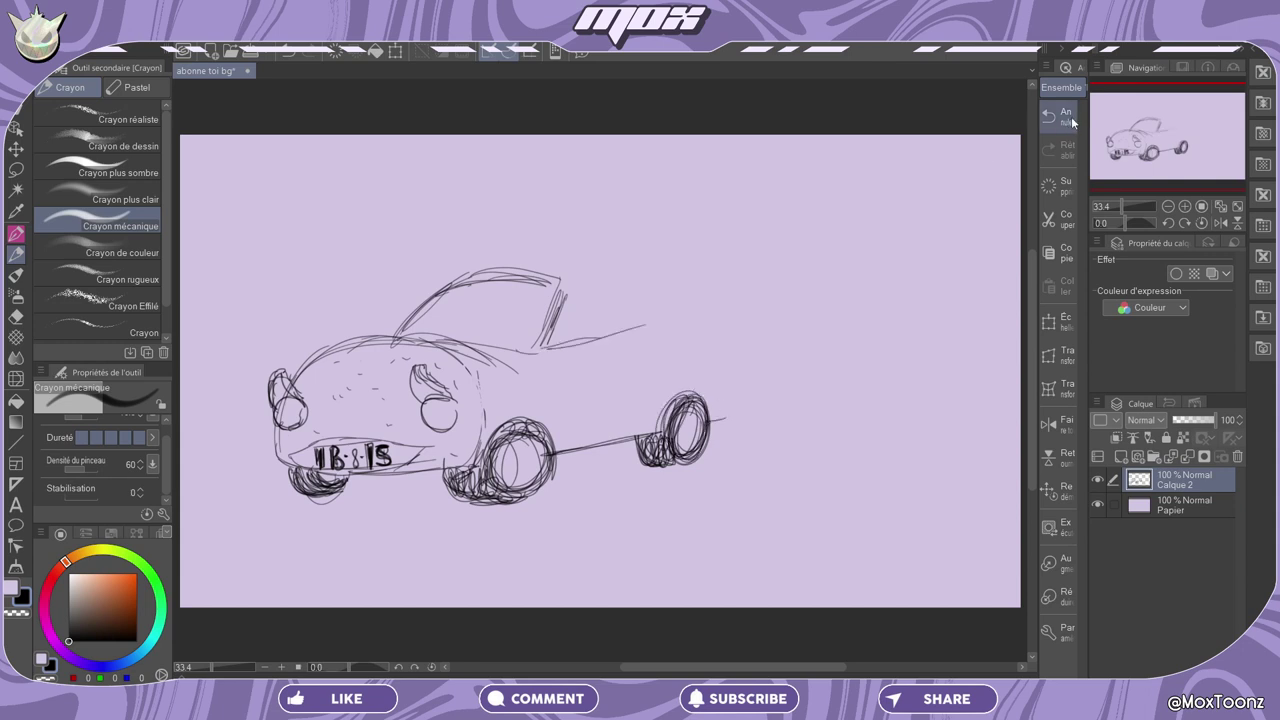
left_click(1068, 122)
mouse_move(544, 350)
left_mouse_down()
mouse_move(672, 331)
mouse_move(732, 366)
mouse_move(728, 416)
left_mouse_up()
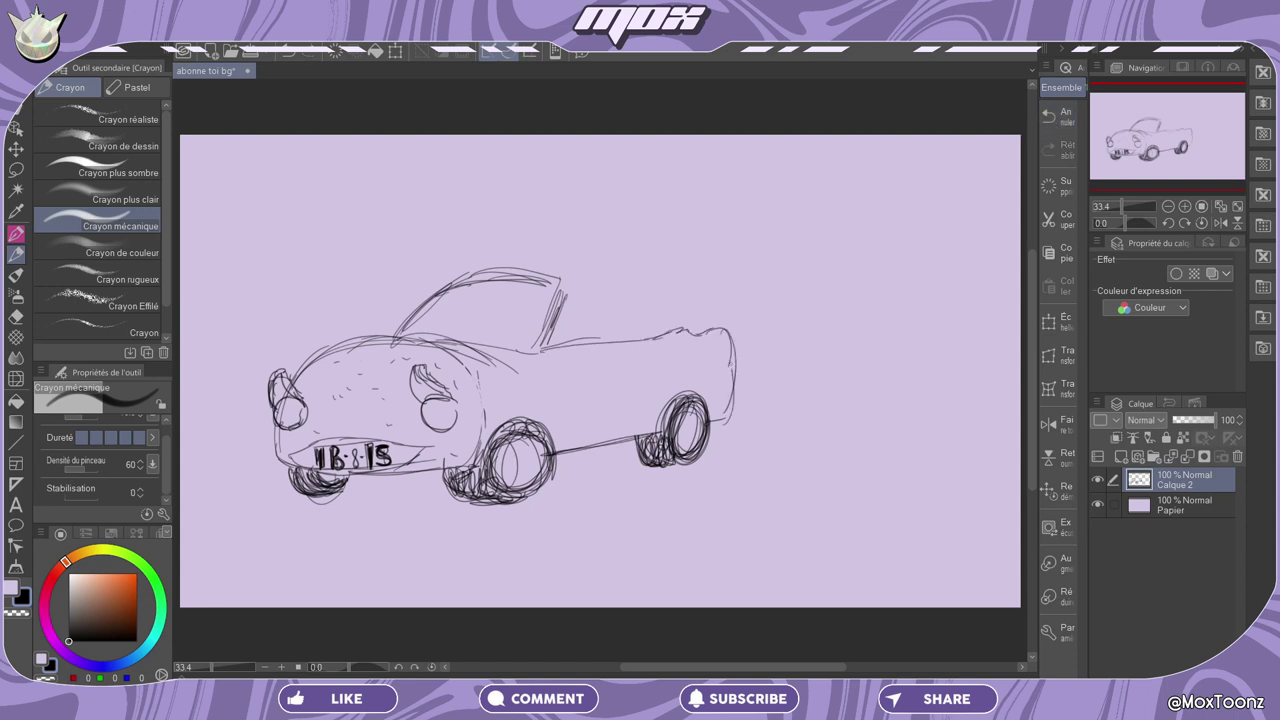
- Add a small tail fin, two vertical door lines and a reinforced upper edge along the car's side
mouse_move(730, 342)
left_mouse_down()
mouse_move(737, 383)
mouse_move(742, 324)
left_mouse_up()
key("ctrl+z")
left_click_drag(560, 344, 554, 452)
left_click_drag(645, 340, 635, 436)
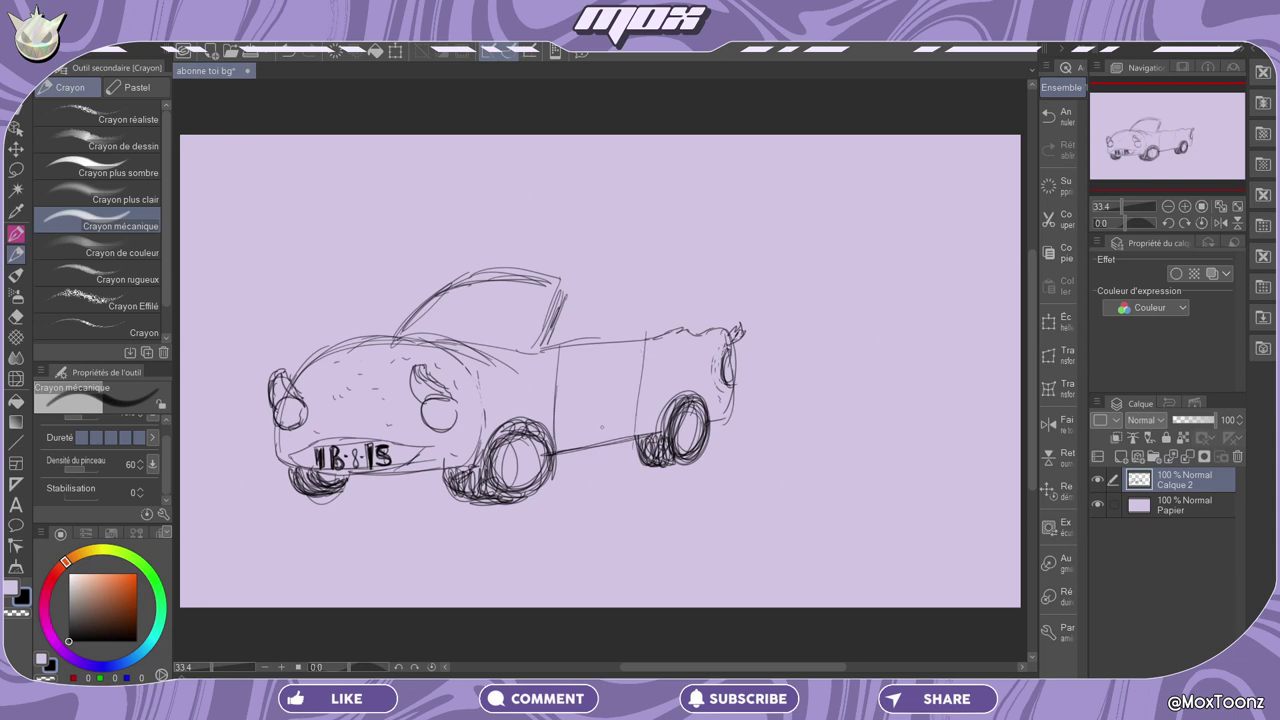
left_click_drag(552, 343, 676, 326)
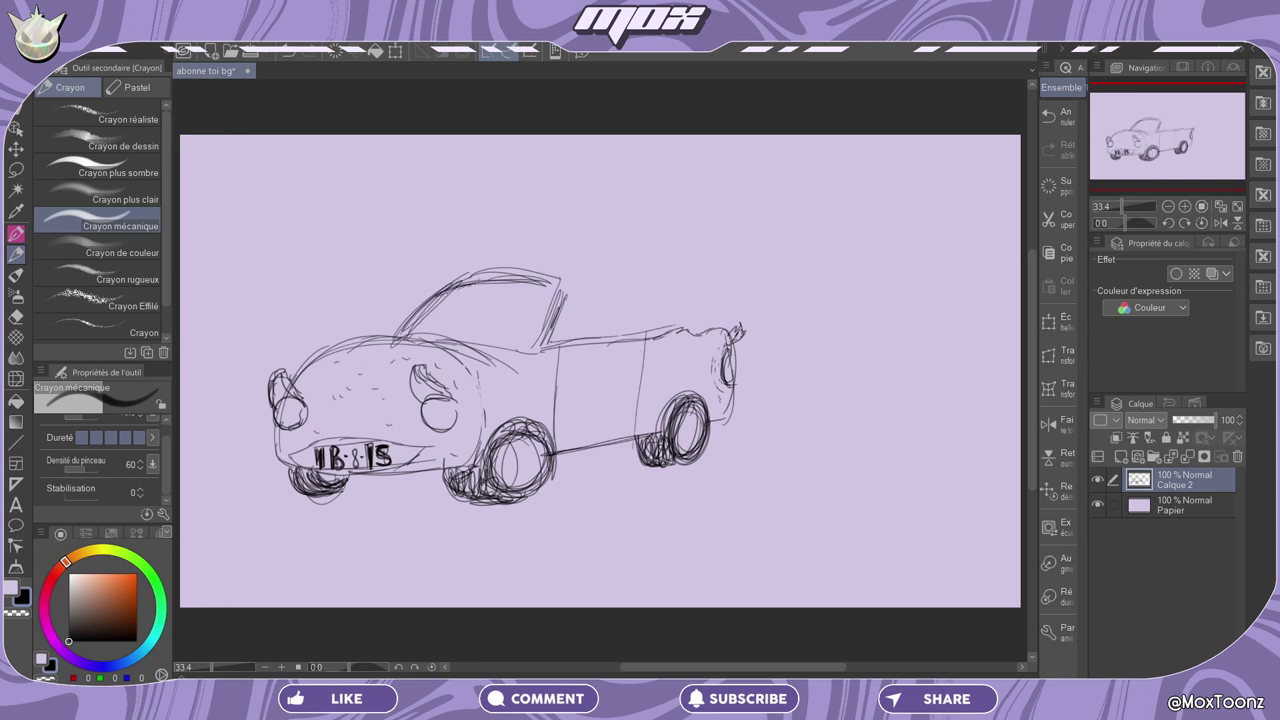
- Reinforce the windshield pillar, add a rear-view mirror inside the frame and draw the far edge of the open cabin
left_click_drag(556, 290, 540, 350)
mouse_move(482, 294)
left_mouse_down()
mouse_move(514, 288)
mouse_move(534, 352)
left_mouse_up()
left_click_drag(672, 330, 730, 322)
left_click_drag(492, 345, 660, 322)
- Sketch the folded soft top as a ribbed curved shape behind the open cabin
left_click_drag(596, 268, 626, 322)
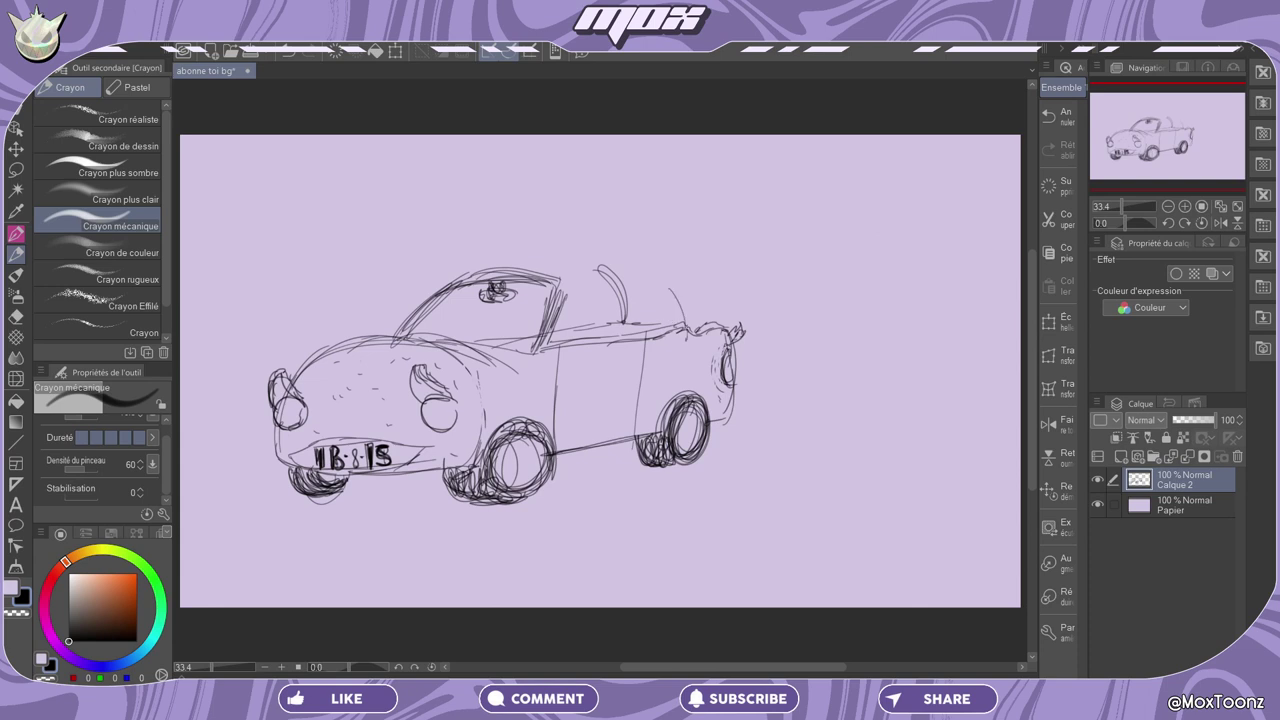
mouse_move(688, 326)
left_mouse_down()
mouse_move(598, 266)
mouse_move(716, 302)
mouse_move(652, 262)
mouse_move(702, 328)
mouse_move(716, 292)
mouse_move(716, 324)
left_mouse_up()
left_click_drag(628, 262, 634, 320)
- Darken the door's front line and add an oval door handle and a steering wheel behind the windshield
left_click_drag(552, 350, 556, 462)
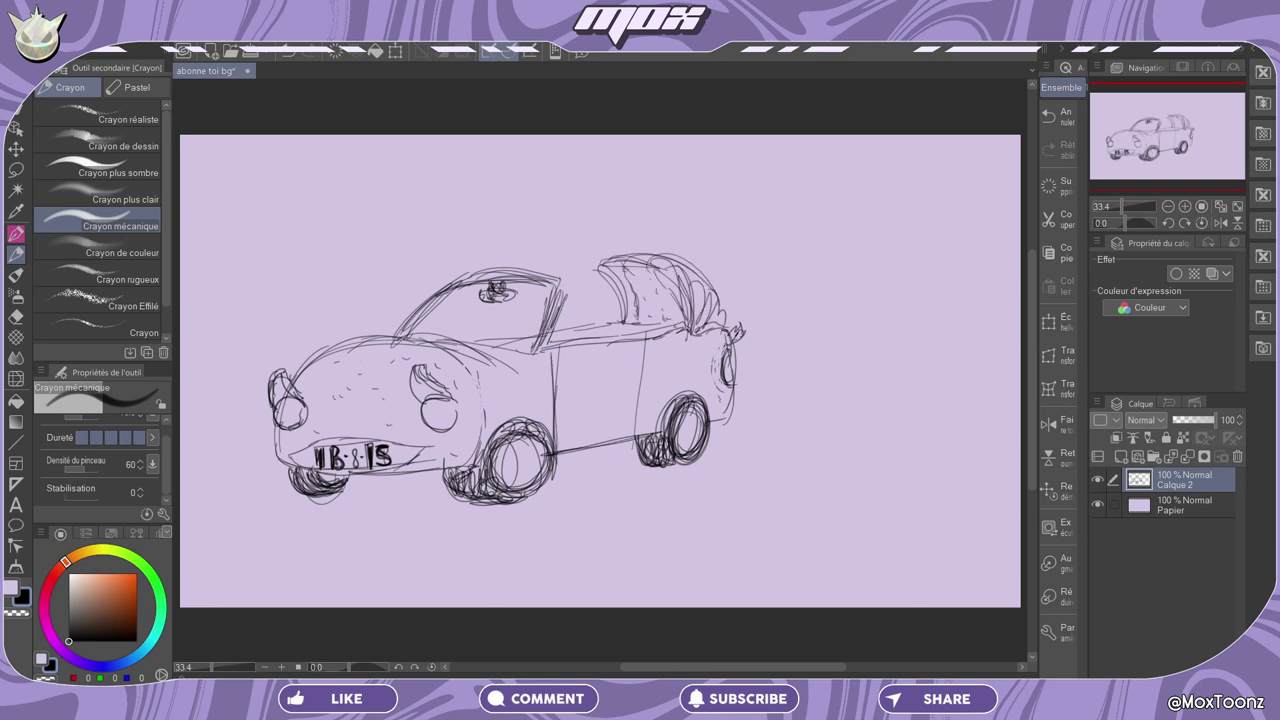
left_click_drag(632, 378, 610, 392)
mouse_move(512, 320)
left_mouse_down()
mouse_move(500, 345)
mouse_move(566, 336)
mouse_move(502, 342)
left_mouse_up()
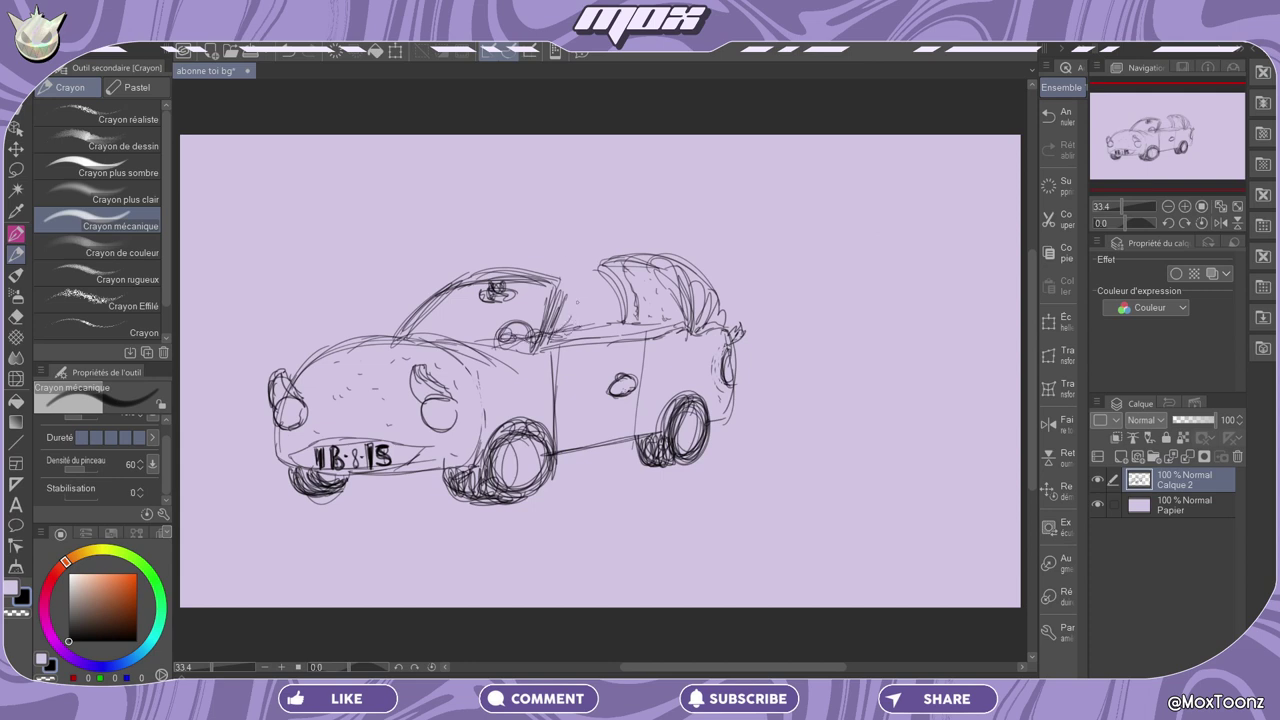
- Sketch the bird driver's neck and round head above the windshield, and redo its round goggles after undoing the first attempt
mouse_move(578, 300)
left_mouse_down()
mouse_move(552, 252)
mouse_move(580, 302)
left_mouse_up()
mouse_move(545, 236)
left_mouse_down()
mouse_move(586, 296)
mouse_move(568, 266)
left_mouse_up()
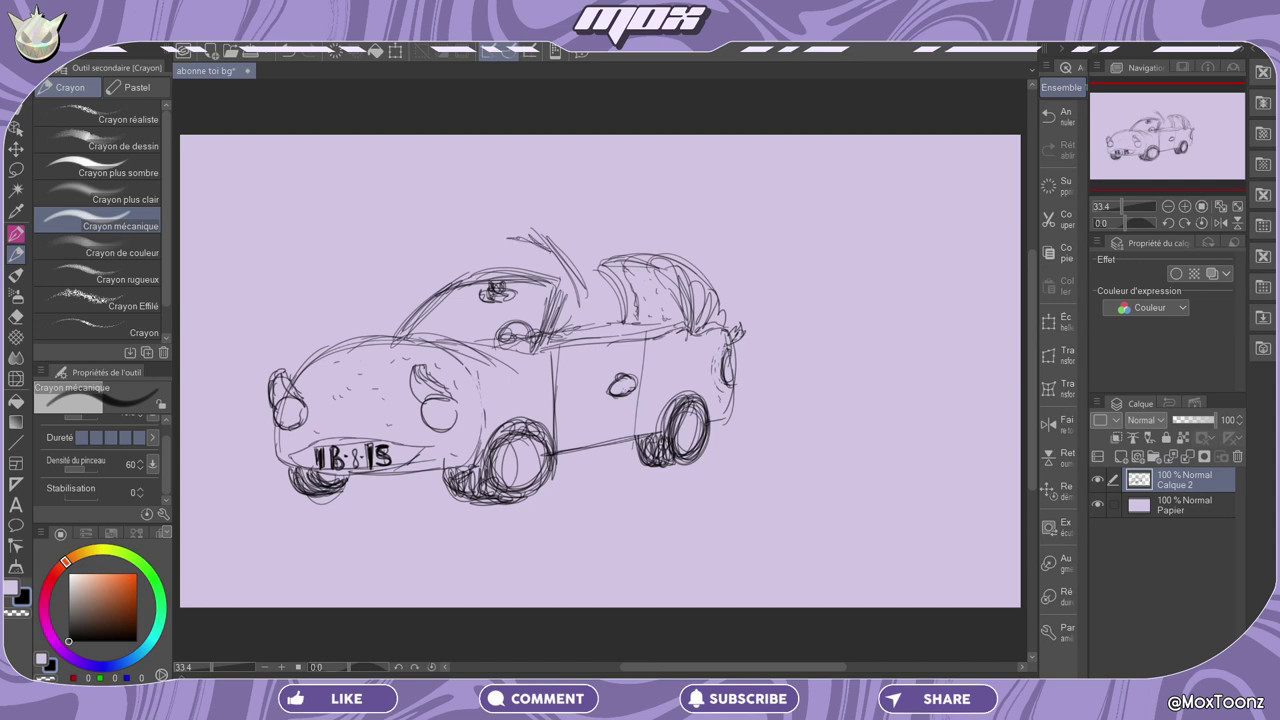
mouse_move(533, 221)
left_mouse_down()
mouse_move(550, 242)
mouse_move(499, 234)
left_mouse_up()
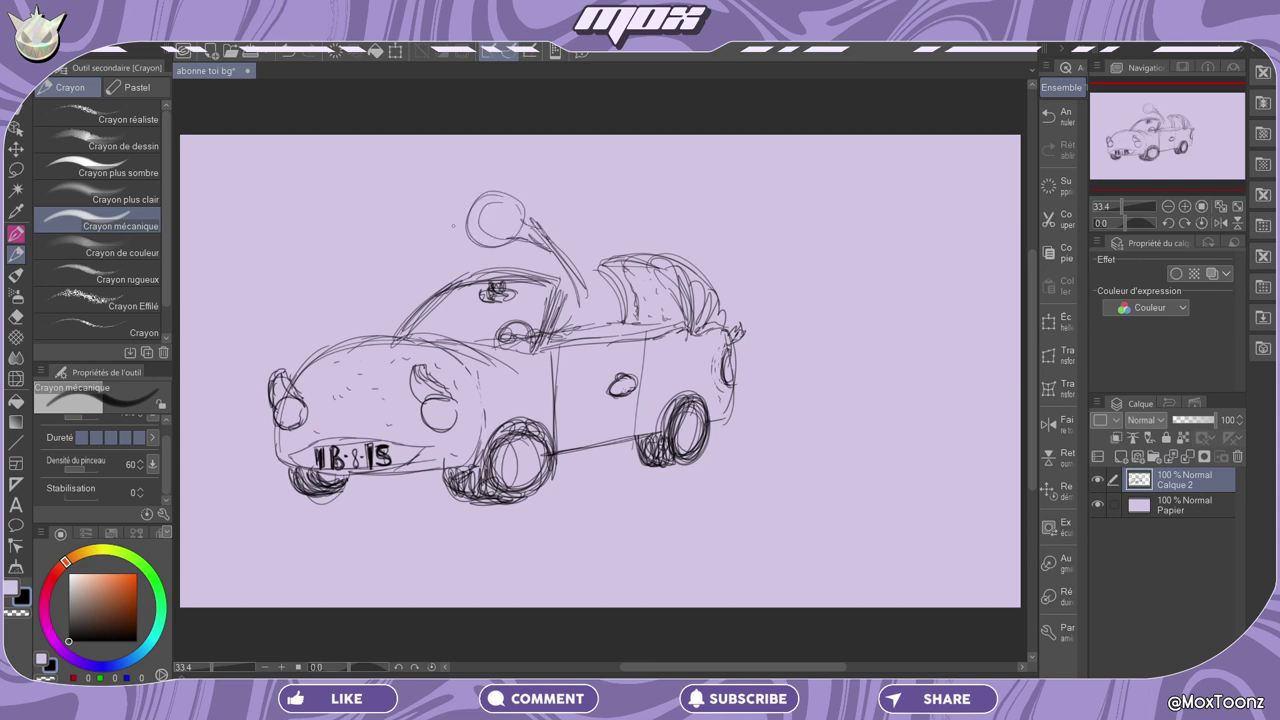
left_click_drag(496, 203, 466, 222)
left_click(1052, 117)
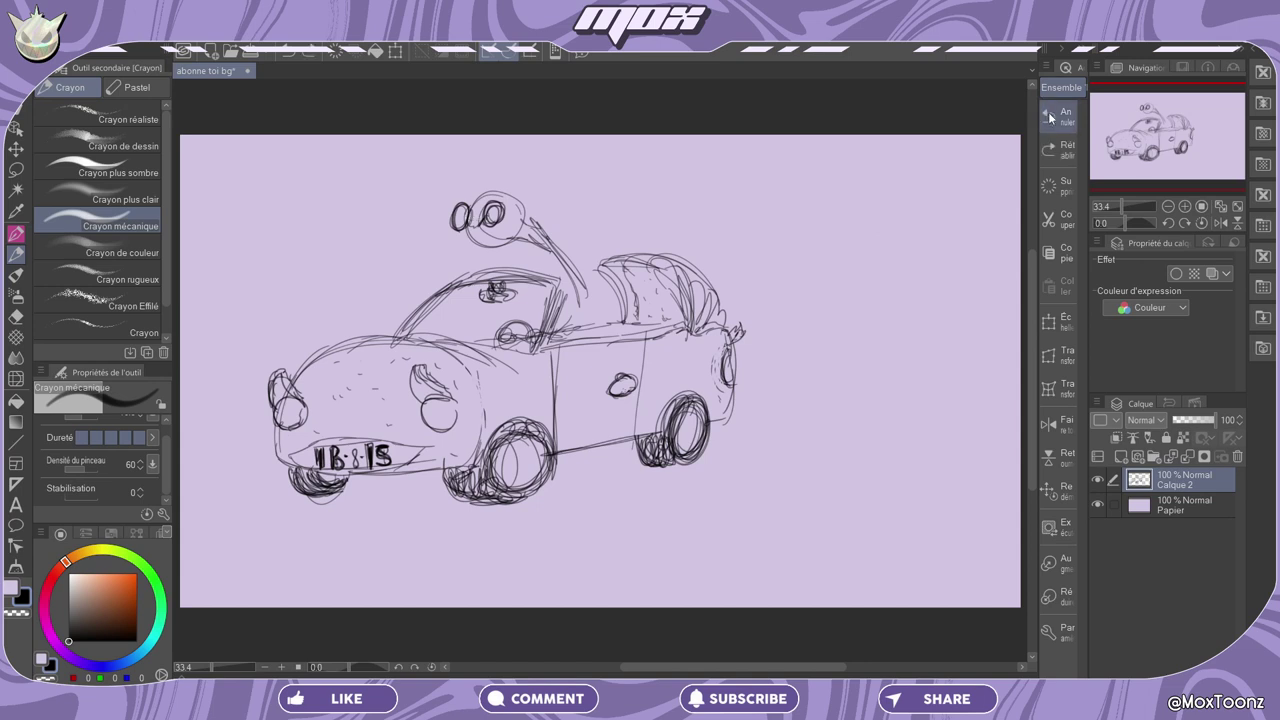
left_click(1052, 118)
left_click(1053, 118)
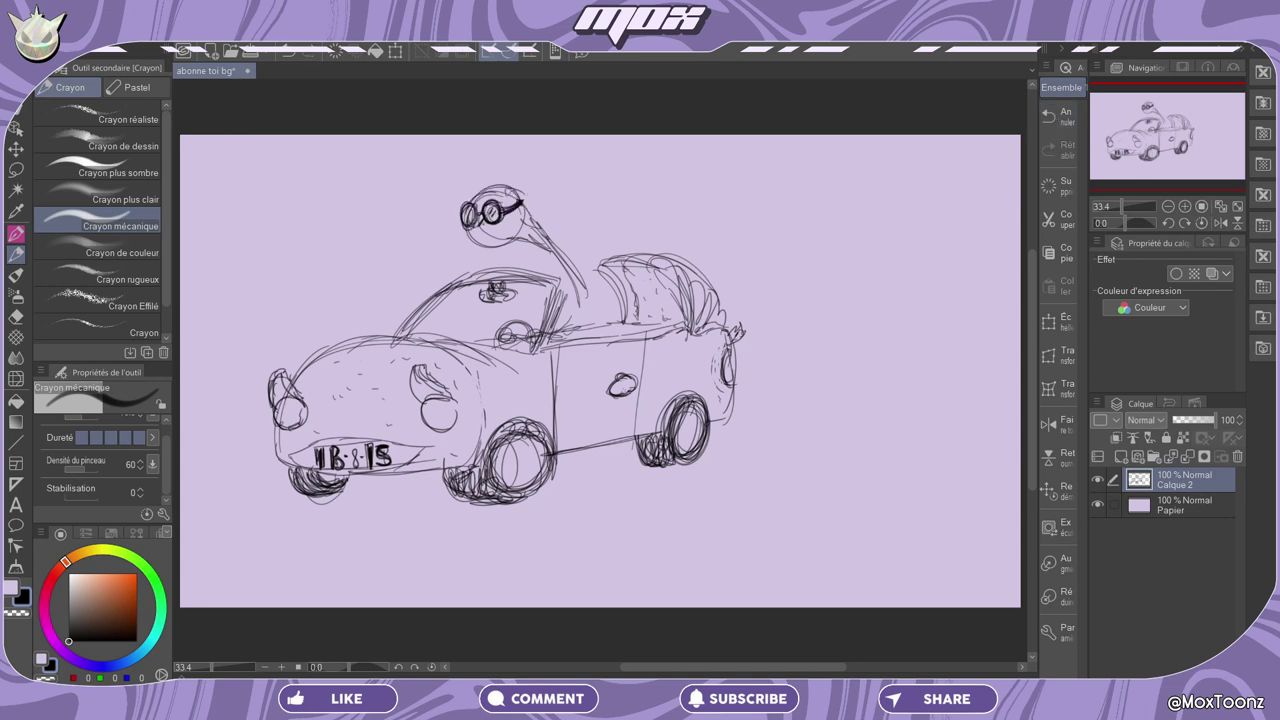
- Strengthen the bird's neck and draw its long curved beak down to the hood, undoing a misplaced beak stroke
left_click_drag(526, 206, 580, 280)
mouse_move(514, 240)
left_mouse_down()
mouse_move(390, 334)
mouse_move(436, 306)
mouse_move(426, 326)
left_mouse_up()
left_click_drag(474, 262, 419, 331)
left_click_drag(462, 240, 416, 346)
left_click(1041, 114)
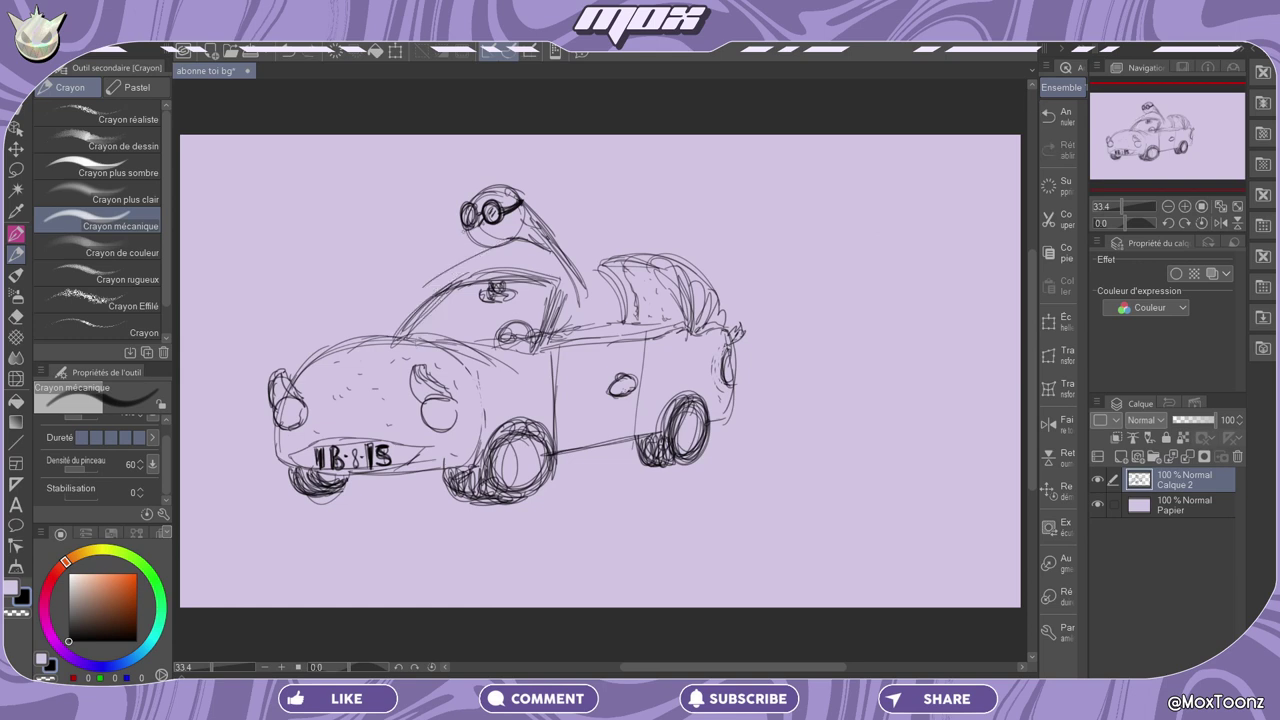
mouse_move(466, 232)
left_mouse_down()
mouse_move(404, 332)
mouse_move(456, 238)
mouse_move(405, 332)
mouse_move(464, 256)
mouse_move(500, 241)
mouse_move(406, 328)
left_mouse_up()
left_click_drag(500, 238, 430, 288)
- Draw the bird's curved back and body in the driver's seat, with a wing reaching the steering wheel
left_click_drag(528, 218, 586, 296)
left_click_drag(566, 258, 600, 340)
left_click_drag(592, 296, 584, 338)
mouse_move(556, 332)
left_mouse_down()
mouse_move(512, 336)
mouse_move(594, 338)
mouse_move(490, 340)
mouse_move(560, 300)
mouse_move(570, 322)
left_mouse_up()
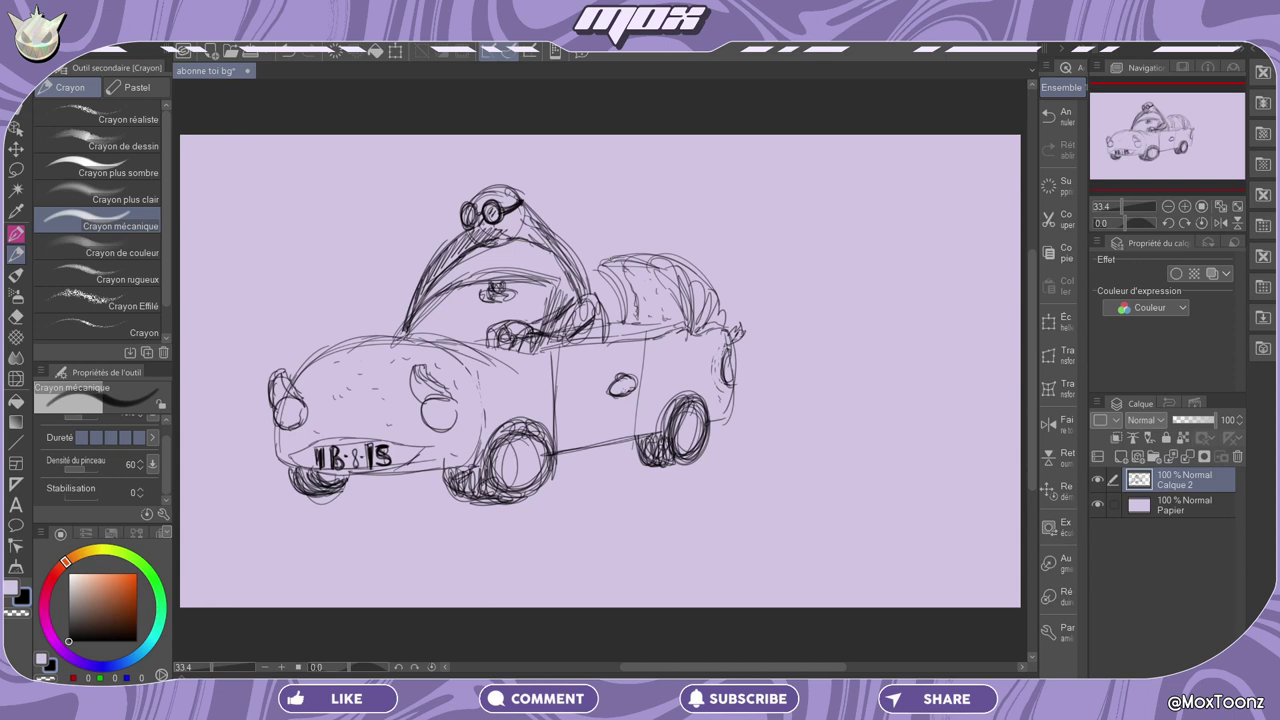
- Shade the bird's beak darker and thicken the strokes along its back and rounded wing shoulder
mouse_move(410, 316)
left_mouse_down()
mouse_move(496, 224)
mouse_move(472, 238)
mouse_move(484, 228)
left_mouse_up()
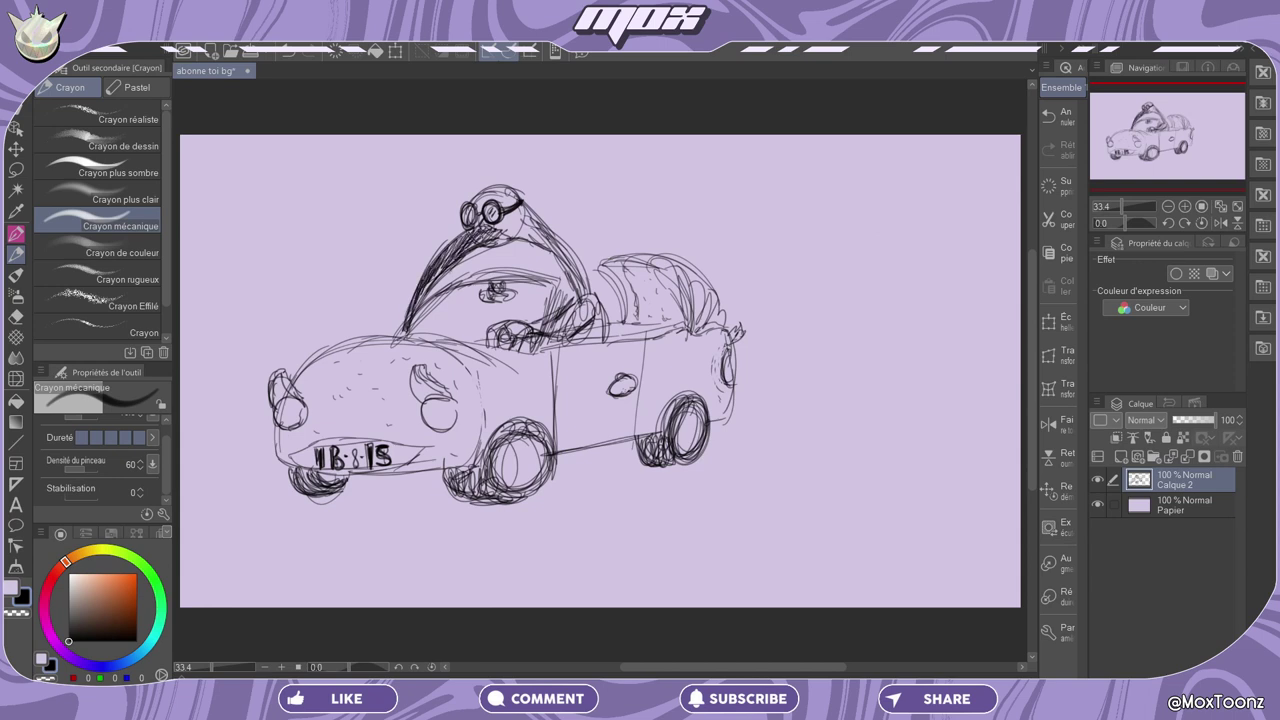
left_click(16, 357)
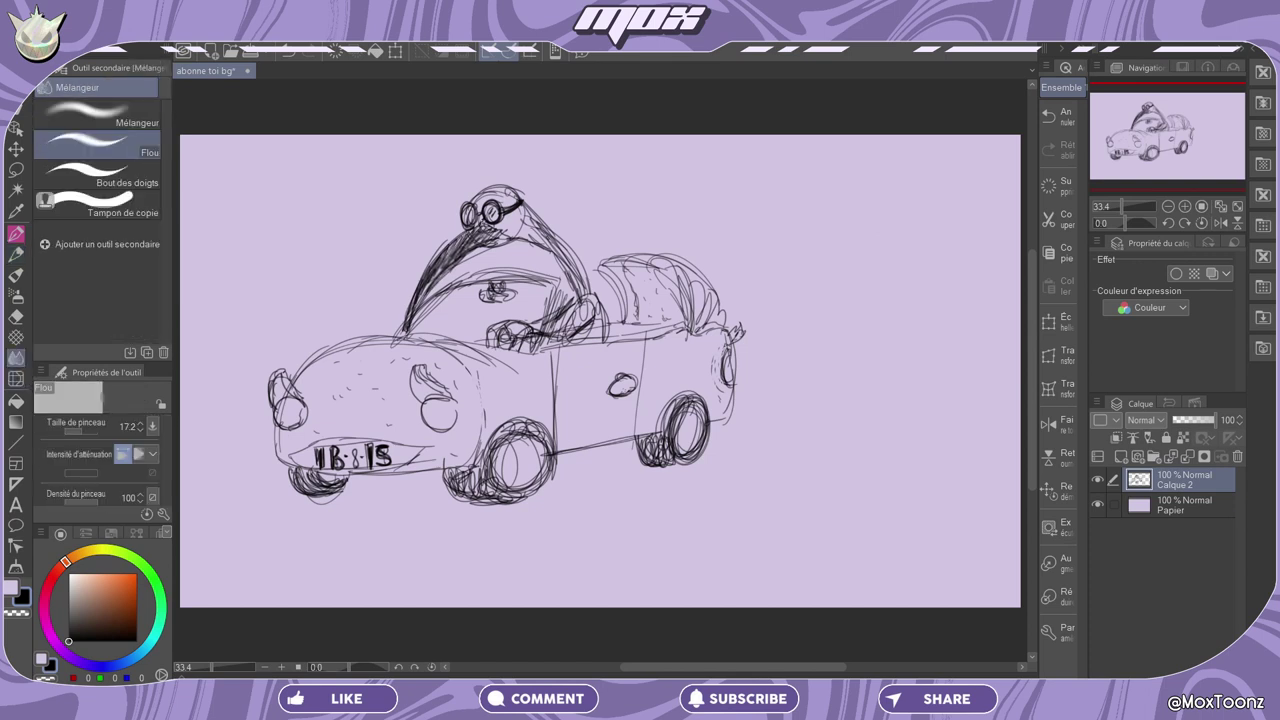
left_click(18, 256)
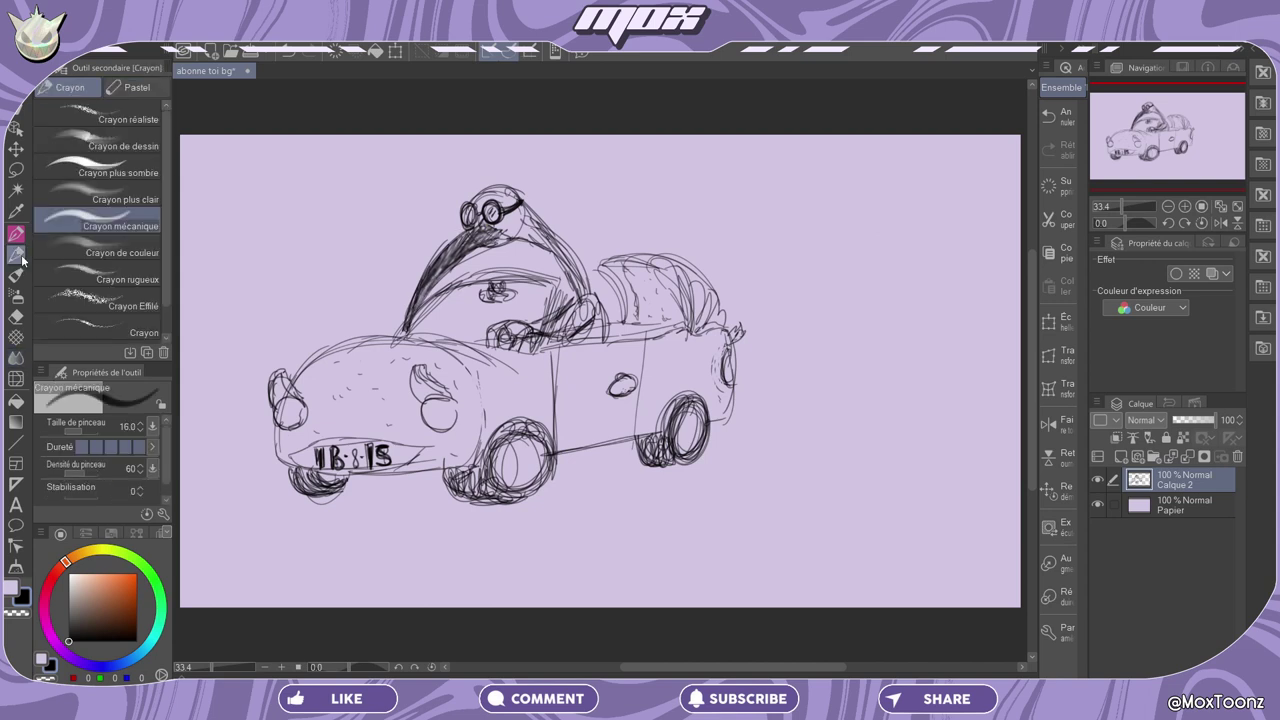
mouse_move(412, 308)
left_mouse_down()
mouse_move(466, 232)
mouse_move(502, 236)
mouse_move(440, 266)
left_mouse_up()
mouse_move(620, 282)
left_mouse_down()
mouse_move(540, 344)
mouse_move(580, 330)
left_mouse_up()
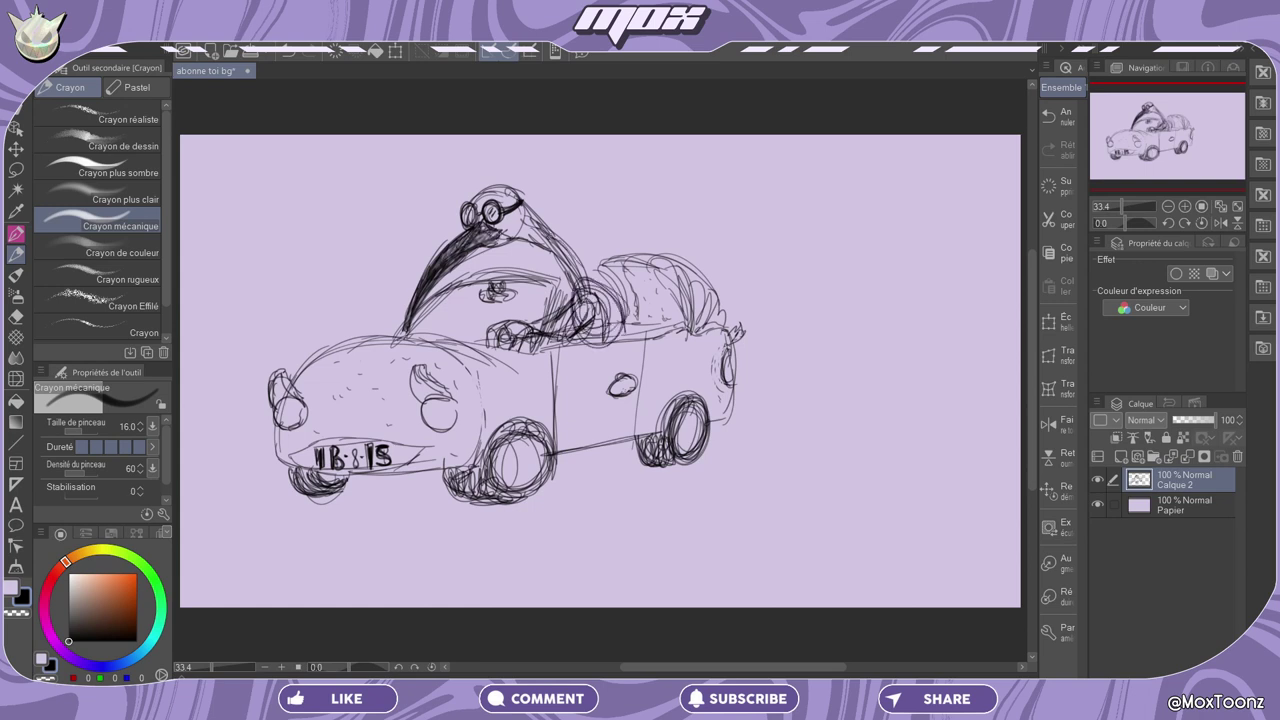
mouse_move(556, 242)
left_mouse_down()
mouse_move(626, 314)
mouse_move(600, 292)
left_mouse_up()
left_click_drag(568, 248, 614, 326)
- Clear the windshield frame and mirror lines between the bird's beak and neck, and return to the pencil
left_click(15, 169)
key("p")
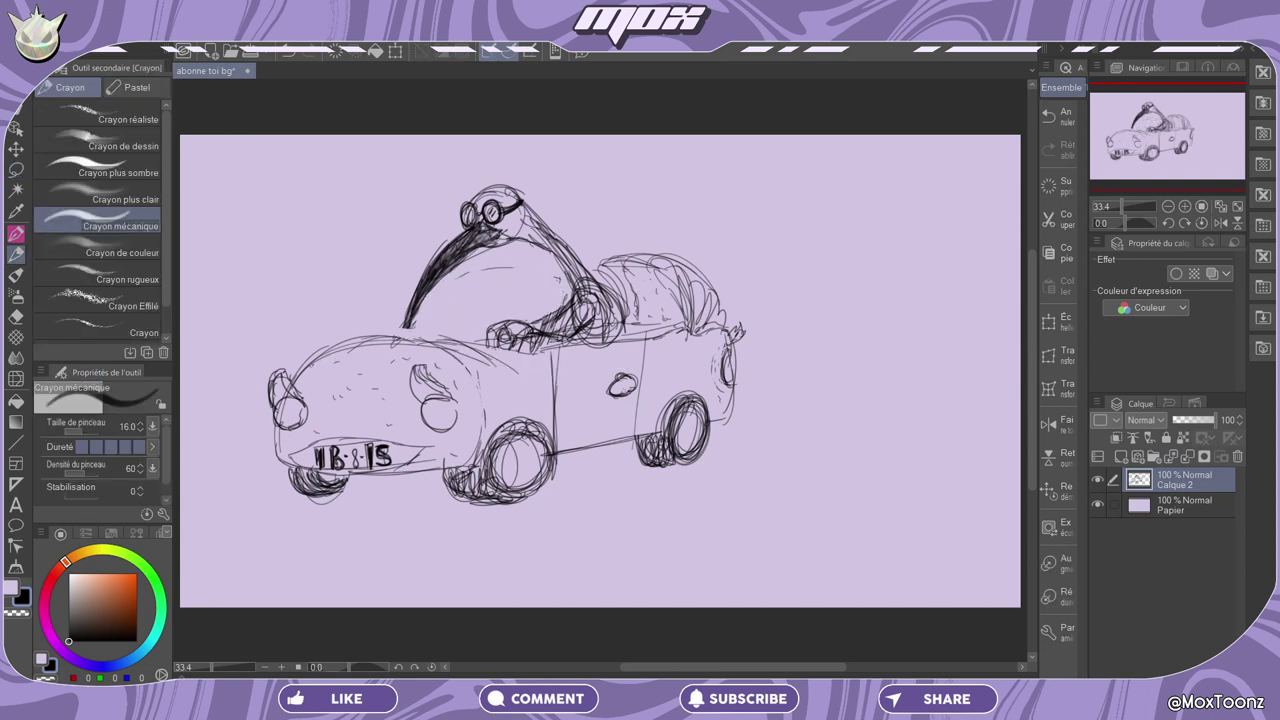
- Redraw the windshield's arched outline from the hood, passing behind the bird's beak and down to the driver's door
mouse_move(310, 362)
left_mouse_down()
mouse_move(360, 258)
mouse_move(434, 251)
left_mouse_up()
mouse_move(366, 270)
left_mouse_down()
mouse_move(438, 254)
mouse_move(520, 358)
left_mouse_up()
left_click_drag(424, 262, 516, 346)
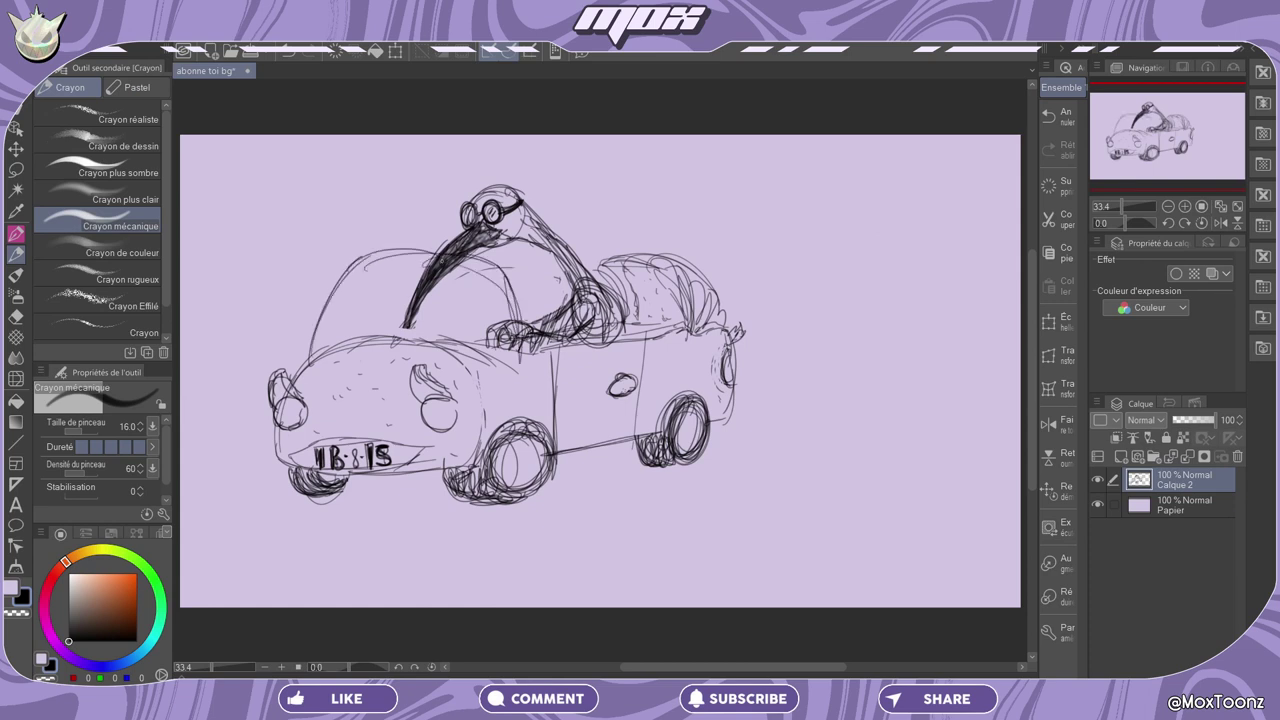
- Add a second inner line along the windshield's top and both side pillars to give the frame thickness
left_click_drag(364, 265, 434, 261)
left_click_drag(352, 260, 488, 263)
left_click_drag(324, 350, 350, 274)
mouse_move(316, 356)
left_mouse_down()
mouse_move(372, 266)
mouse_move(440, 254)
left_mouse_up()
left_click_drag(486, 260, 512, 356)
left_click_drag(348, 266, 450, 254)
mouse_move(400, 260)
left_mouse_down()
mouse_move(426, 256)
mouse_move(498, 292)
left_mouse_up()
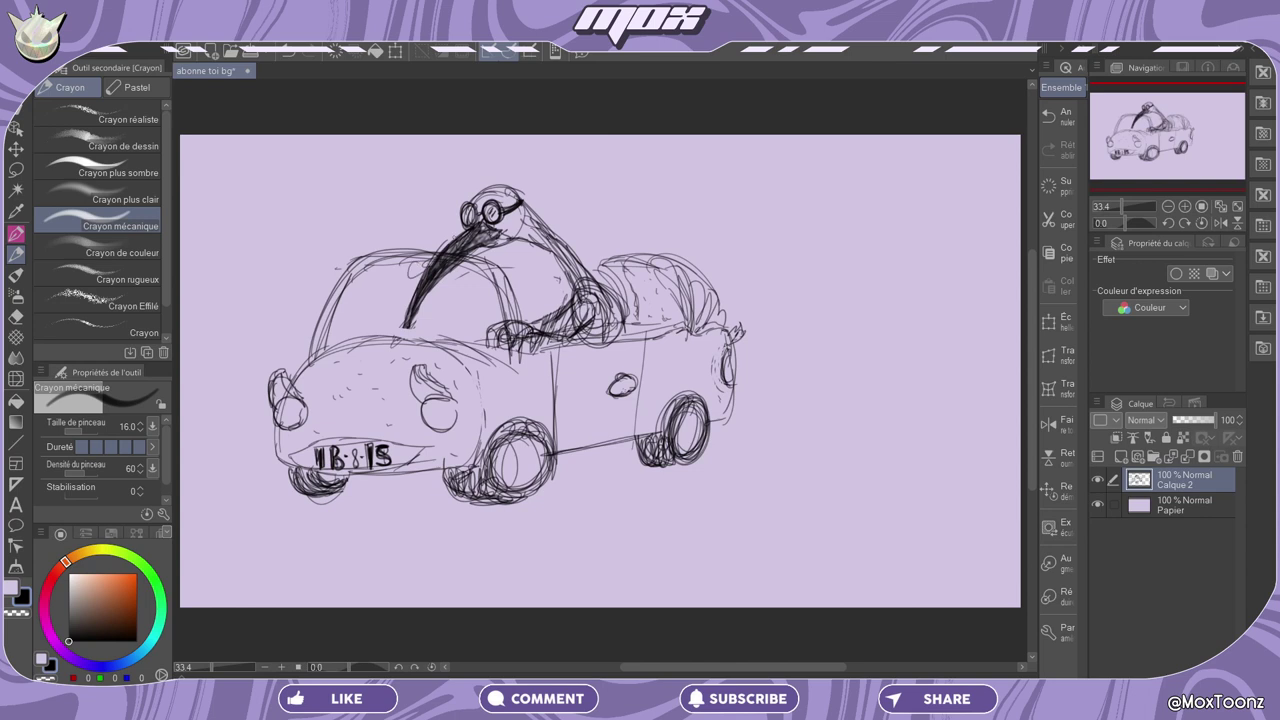
- Darken the windshield's side pillars, especially the one beside the steering wheel
mouse_move(318, 360)
left_mouse_down()
mouse_move(362, 276)
mouse_move(418, 260)
left_mouse_up()
left_click_drag(502, 278, 510, 362)
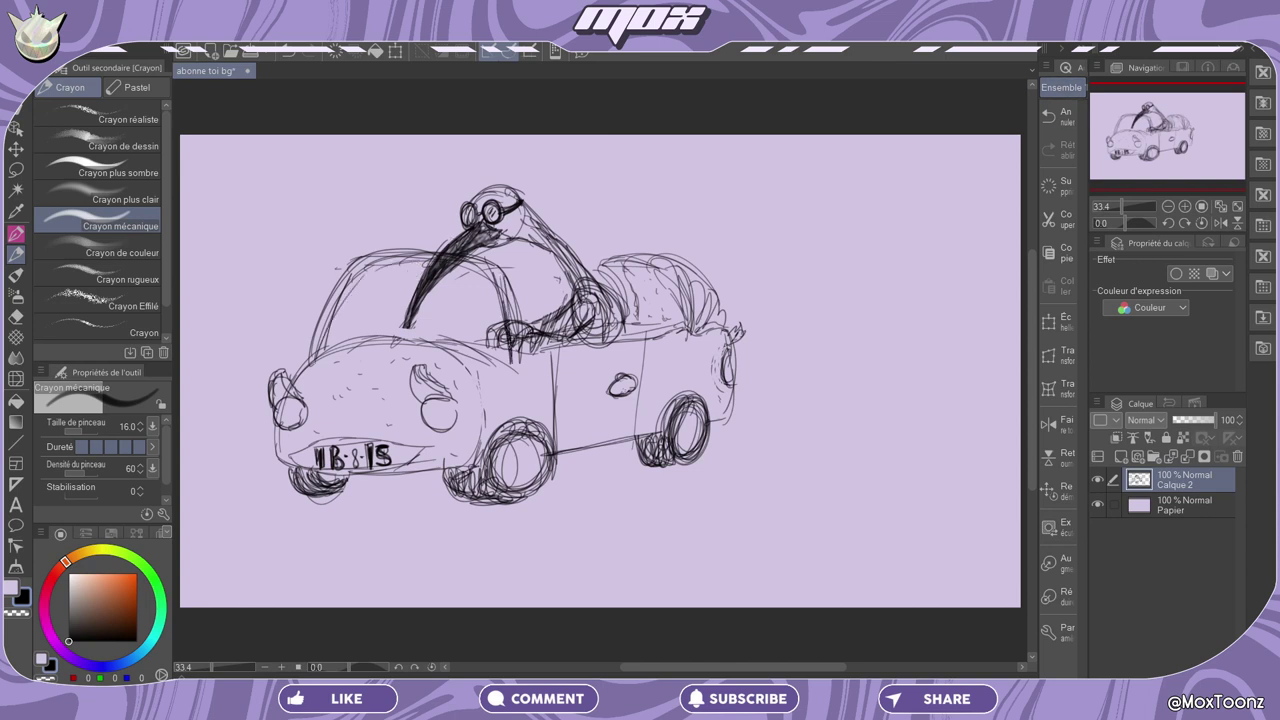
left_click_drag(506, 302, 518, 360)
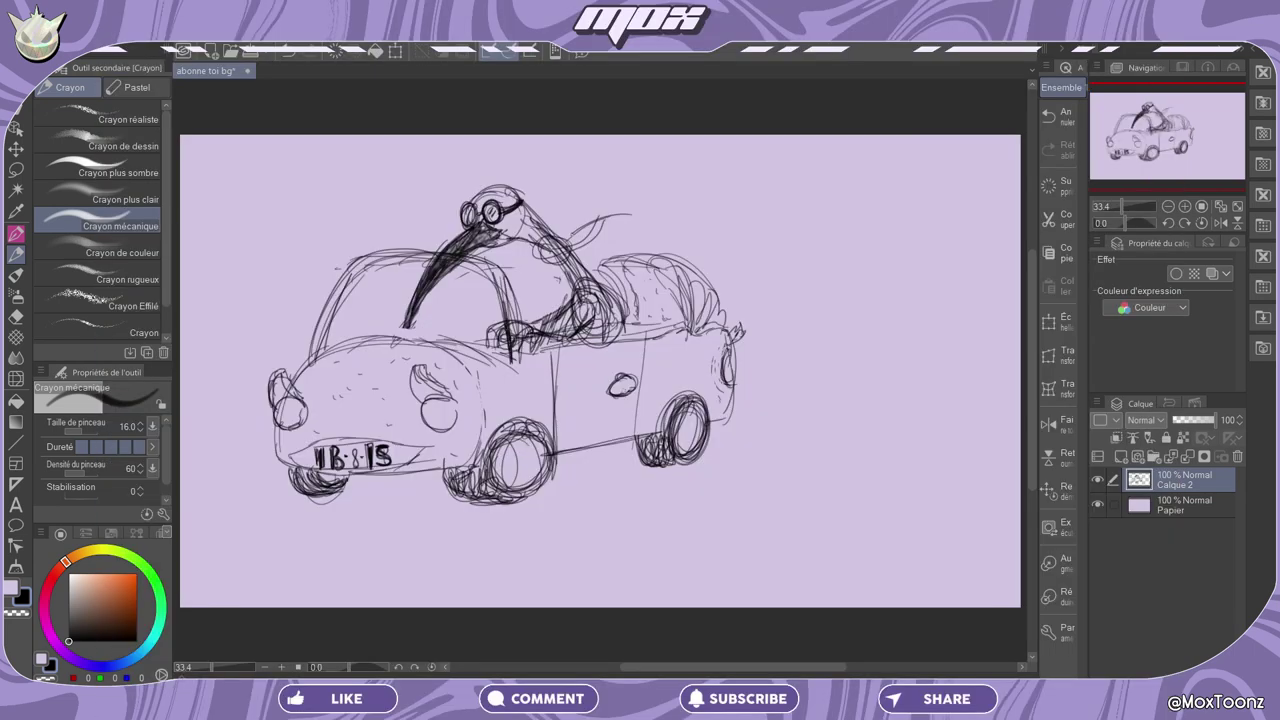
- Sketch a scarf around the bird's neck with its loose end streaming back above the rear seat
mouse_move(574, 236)
left_mouse_down()
mouse_move(540, 252)
mouse_move(566, 258)
left_mouse_up()
left_click_drag(599, 216, 626, 211)
mouse_move(564, 254)
left_mouse_down()
mouse_move(629, 208)
mouse_move(662, 222)
left_mouse_up()
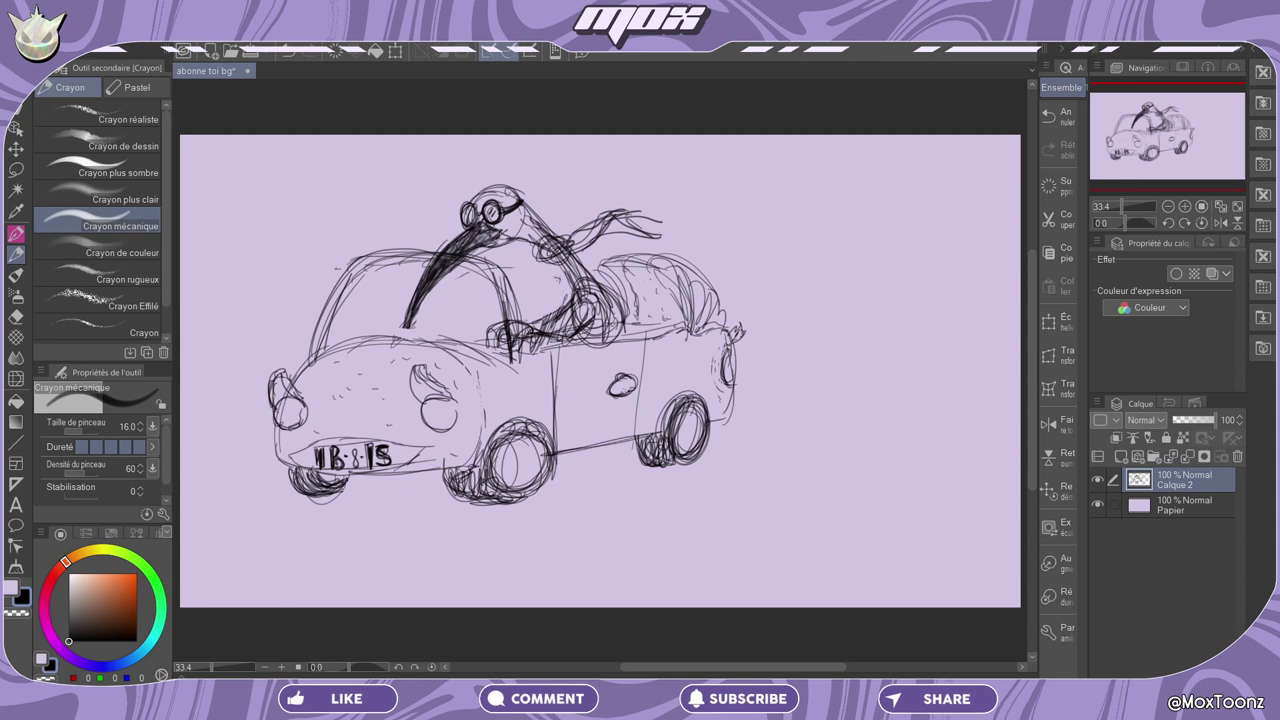
- Erase stray lines at the scarf's flowing end and refine its folds and the knot at the neck
key("c")
left_click_drag(618, 212, 656, 218)
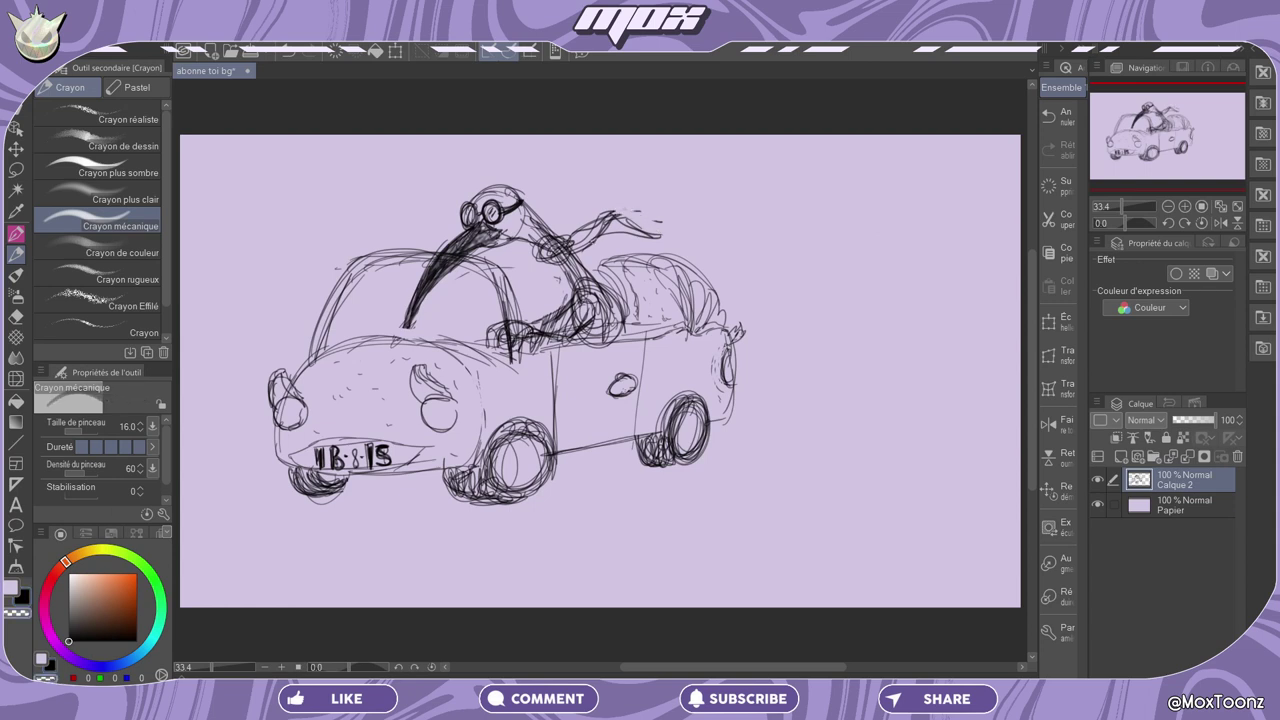
left_click_drag(574, 236, 598, 216)
key("x")
left_click_drag(596, 227, 640, 229)
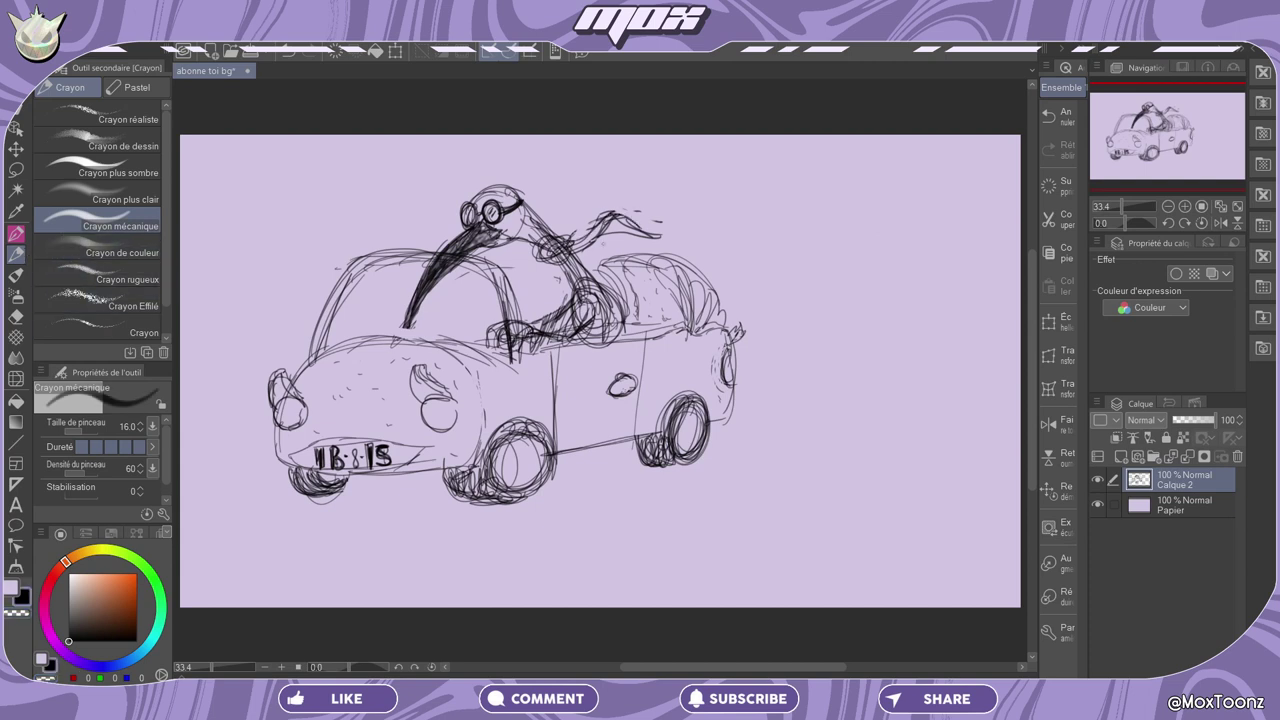
mouse_move(570, 249)
left_mouse_down()
mouse_move(655, 237)
mouse_move(554, 240)
mouse_move(558, 265)
mouse_move(566, 250)
left_mouse_up()
- Move the whole sketch layer toward the middle of the canvas and rotate it slightly clockwise
key("k")
left_click_drag(500, 360, 547, 376)
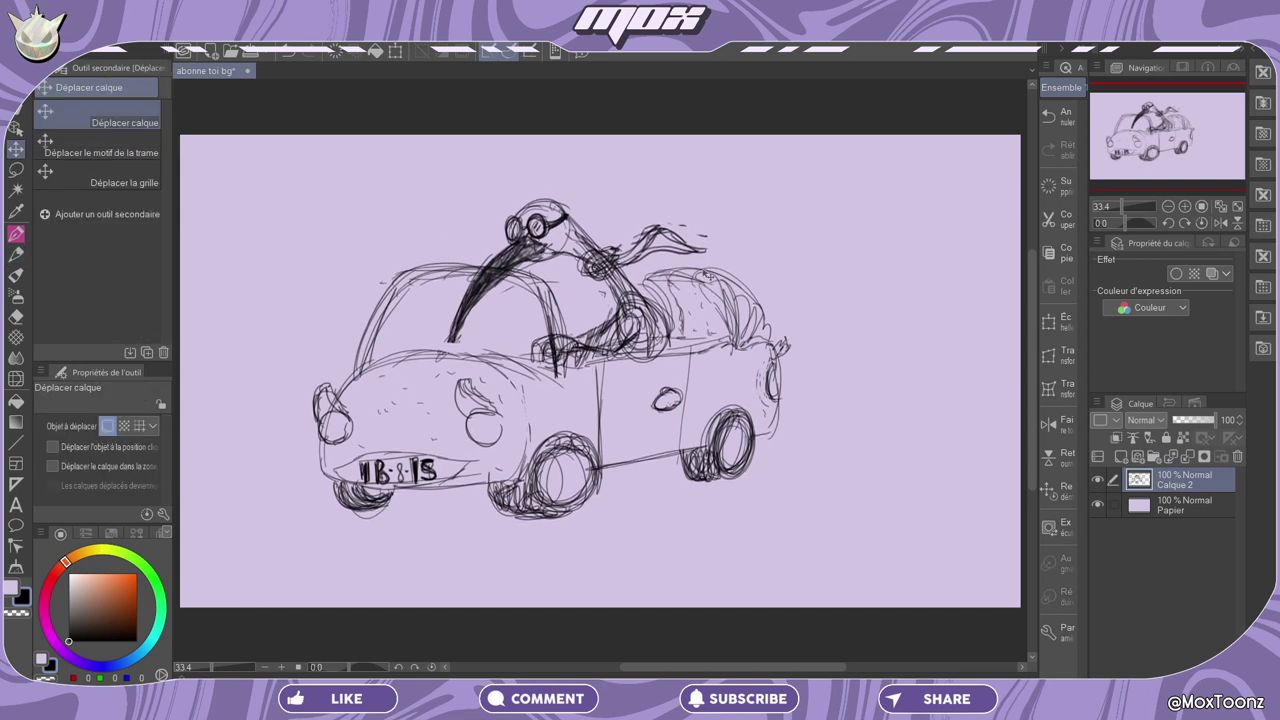
left_click(1058, 320)
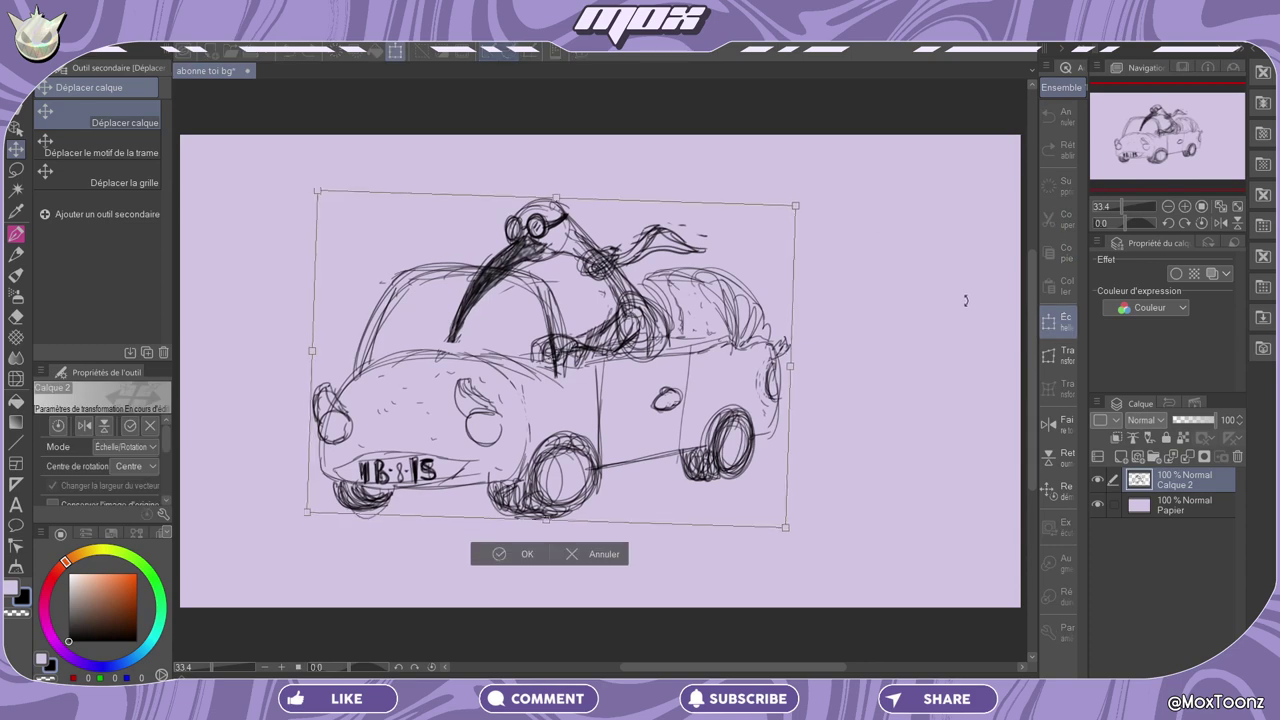
left_click_drag(966, 282, 965, 299)
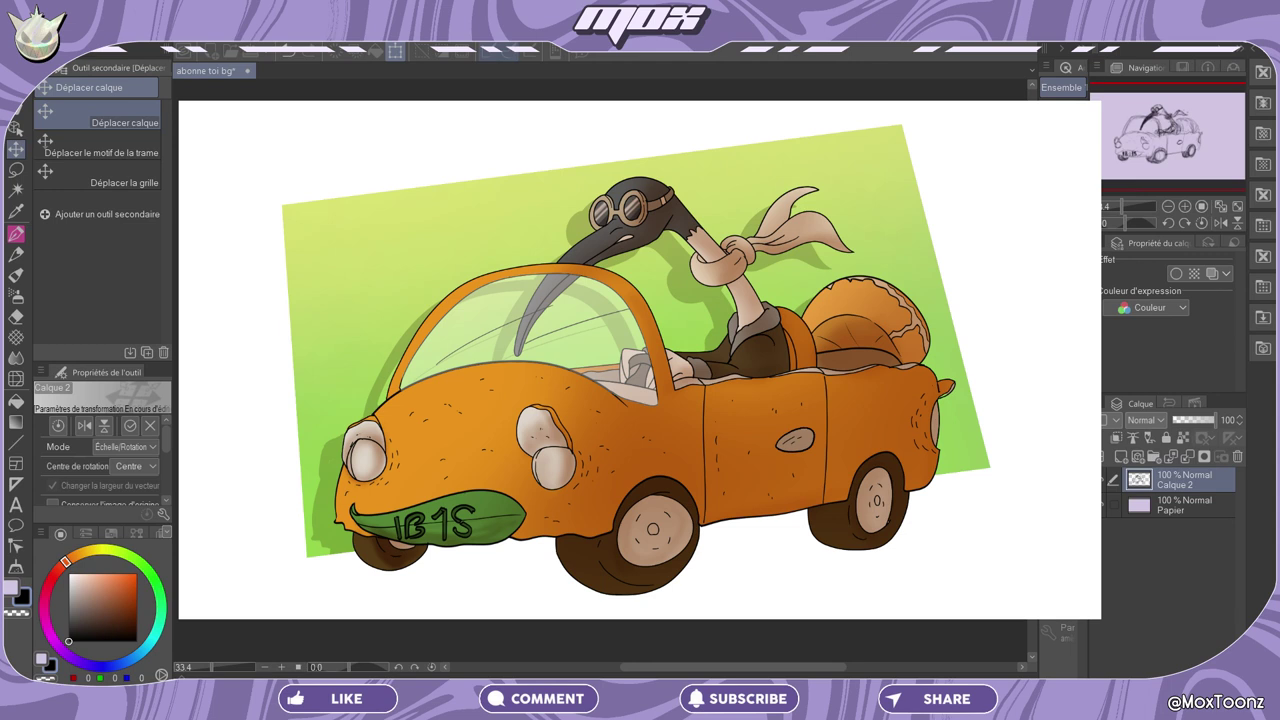
key("Return")
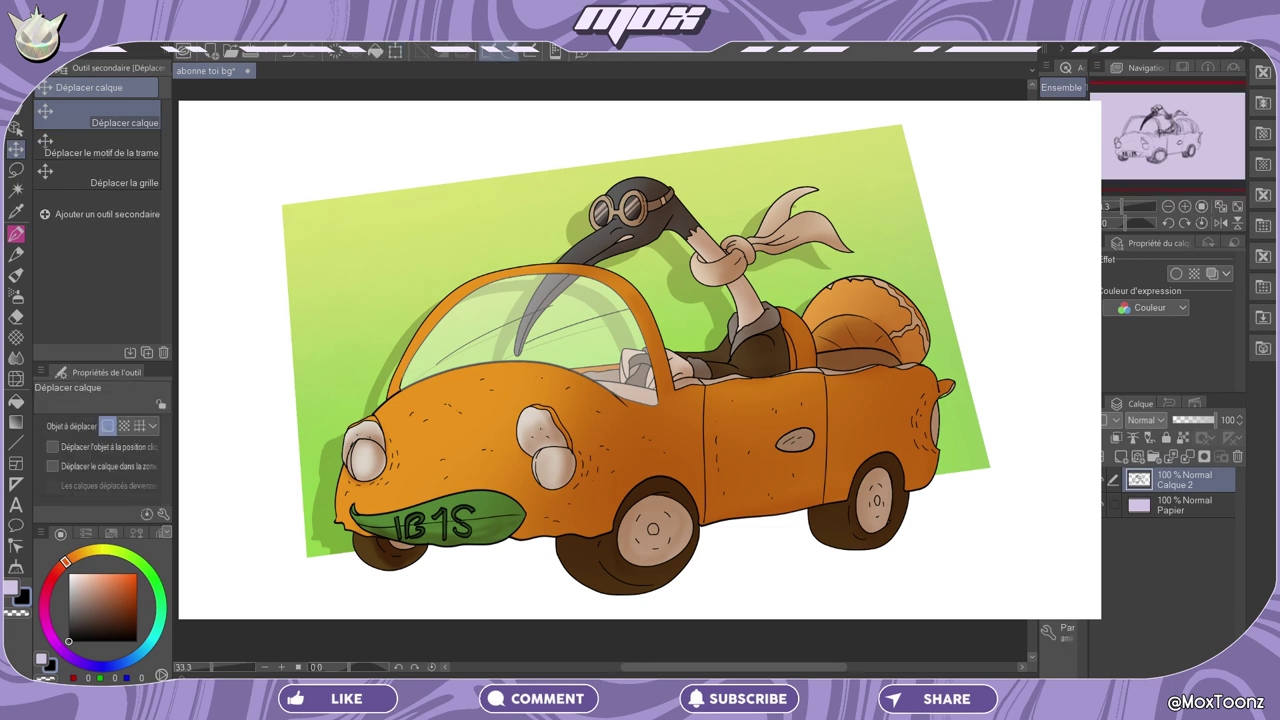
left_click_drag(1171, 161, 1166, 154)
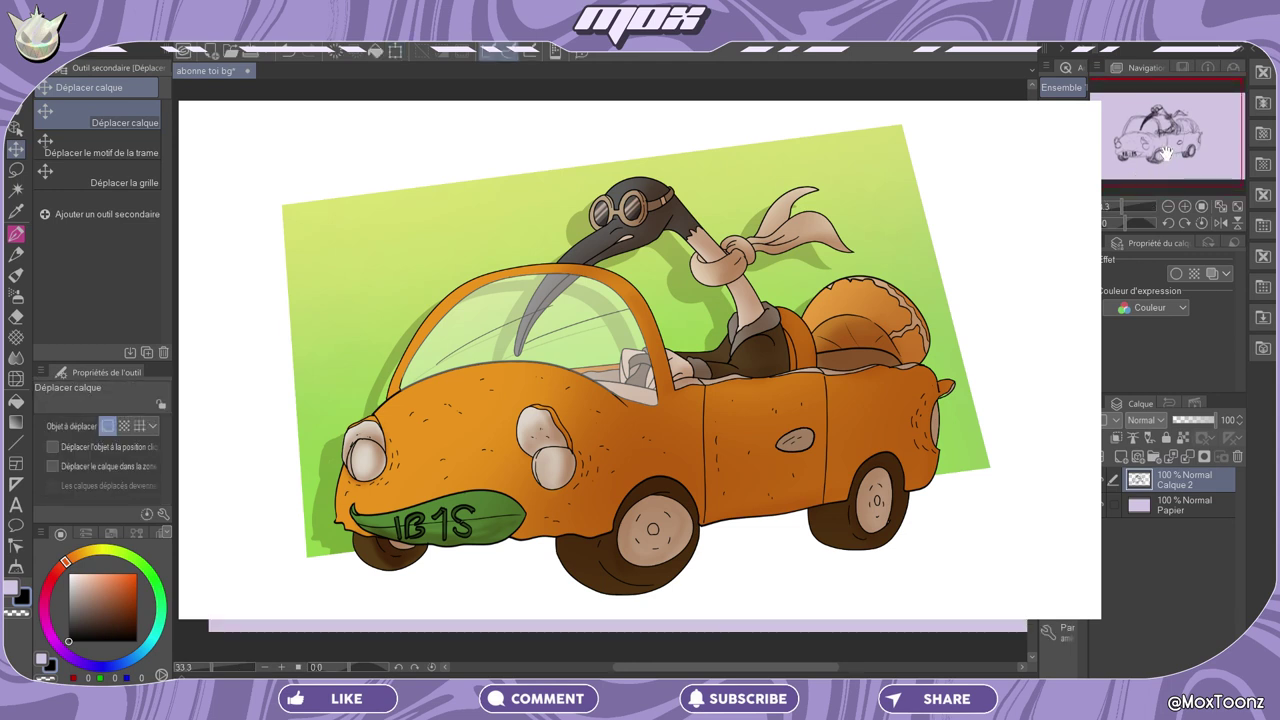